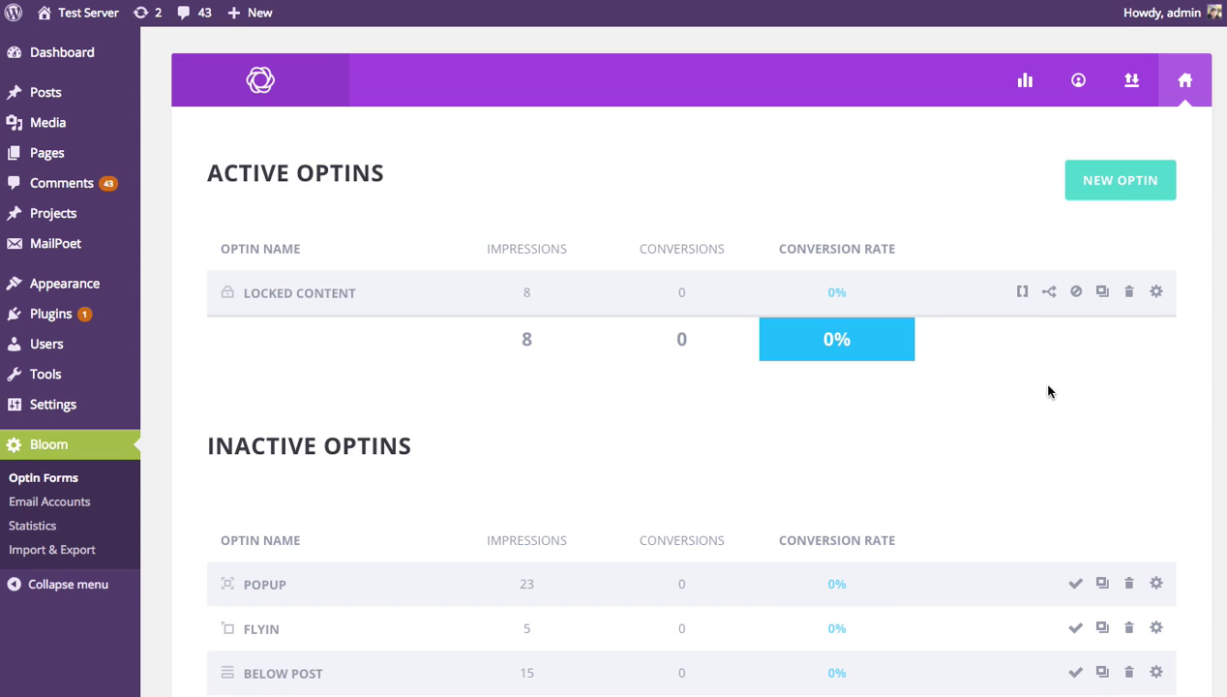
Step: Select and copy the full [et_bloom_locked] shortcode for Locked Content, then close its window
{"action": "scroll", "coordinate": [1019, 301], "scroll_direction": "down", "scroll_amount": 3}
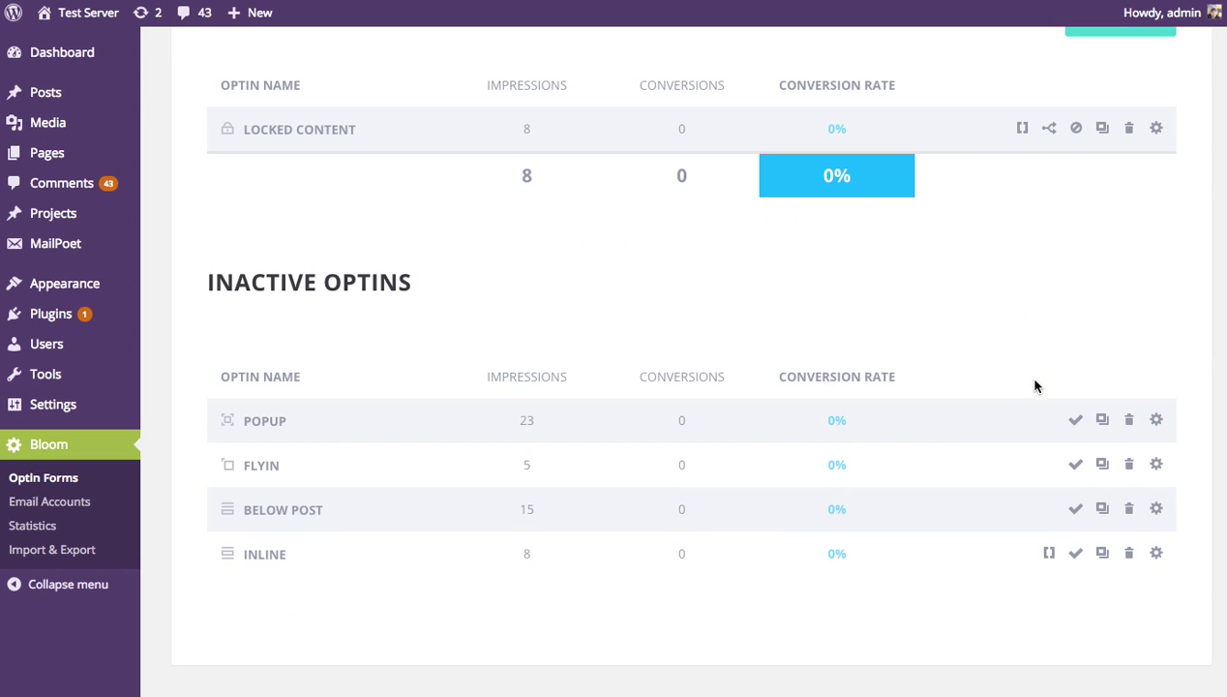
{"action": "scroll", "coordinate": [1029, 483], "scroll_direction": "up", "scroll_amount": 3}
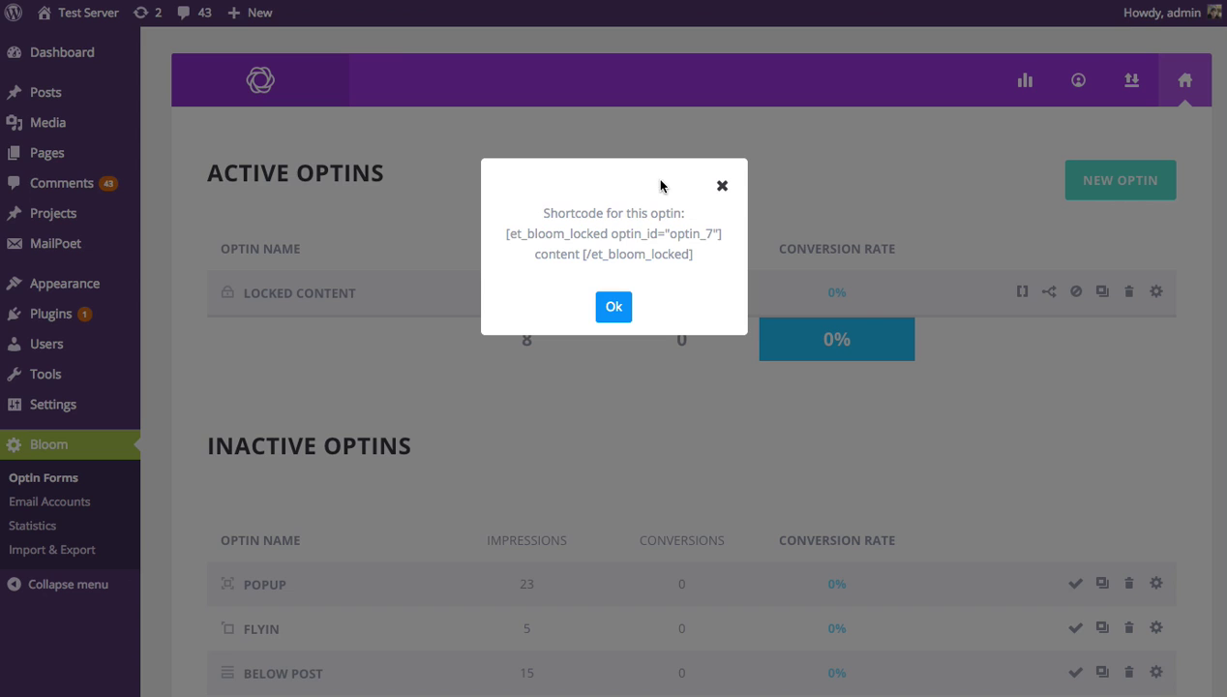
{"action": "left_click_drag", "start_coordinate": [699, 255], "coordinate": [726, 211]}
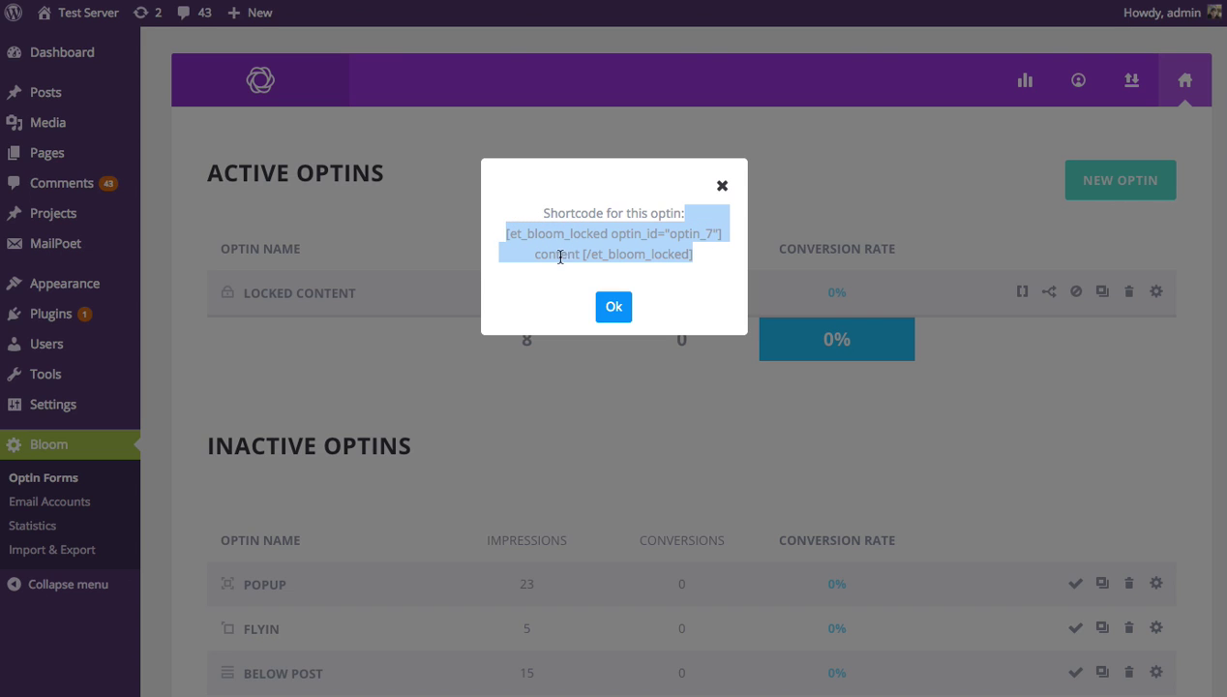
{"action": "left_click", "coordinate": [505, 235]}
{"action": "left_click_drag", "start_coordinate": [505, 235], "coordinate": [696, 250]}
{"action": "left_click", "coordinate": [722, 186]}
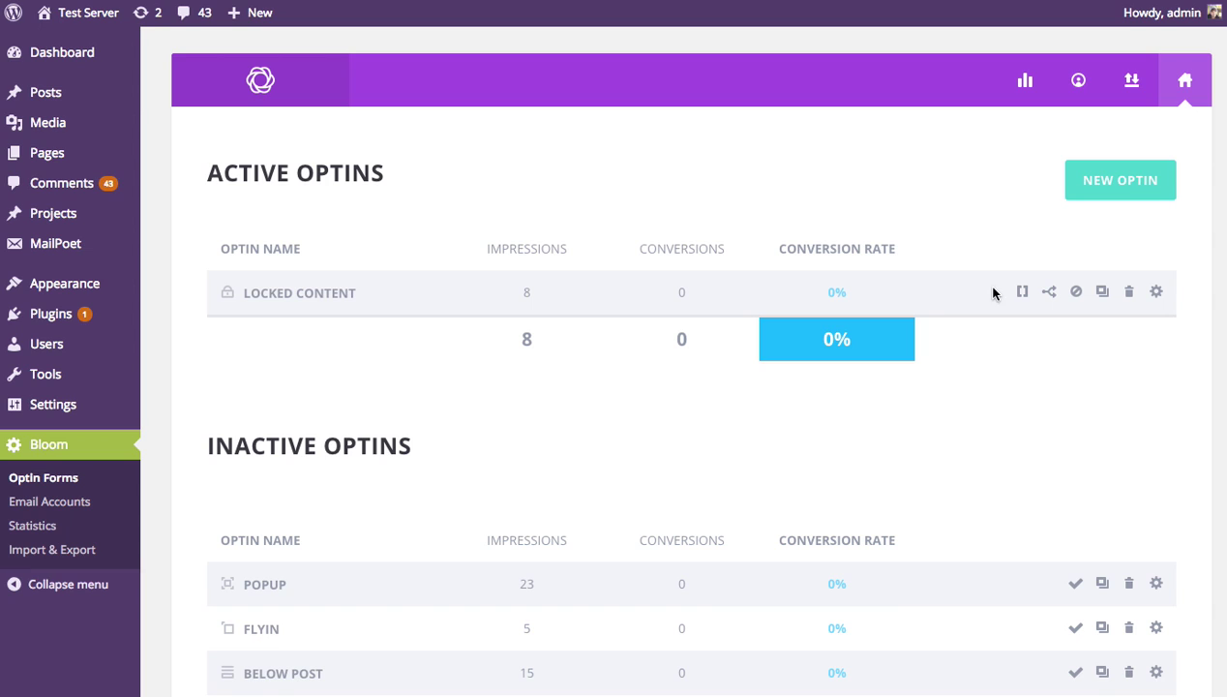
Step: Create a new Inline-type optin and name it 'Inline'
{"action": "left_click", "coordinate": [1105, 186]}
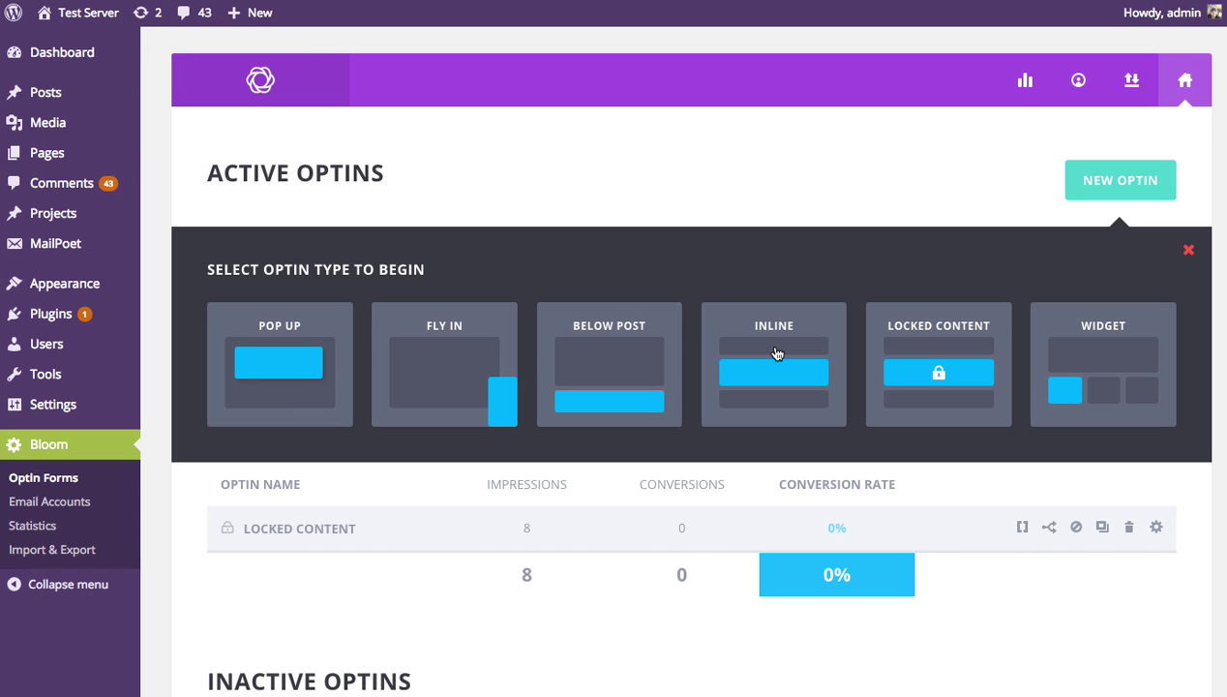
{"action": "left_click", "coordinate": [776, 353]}
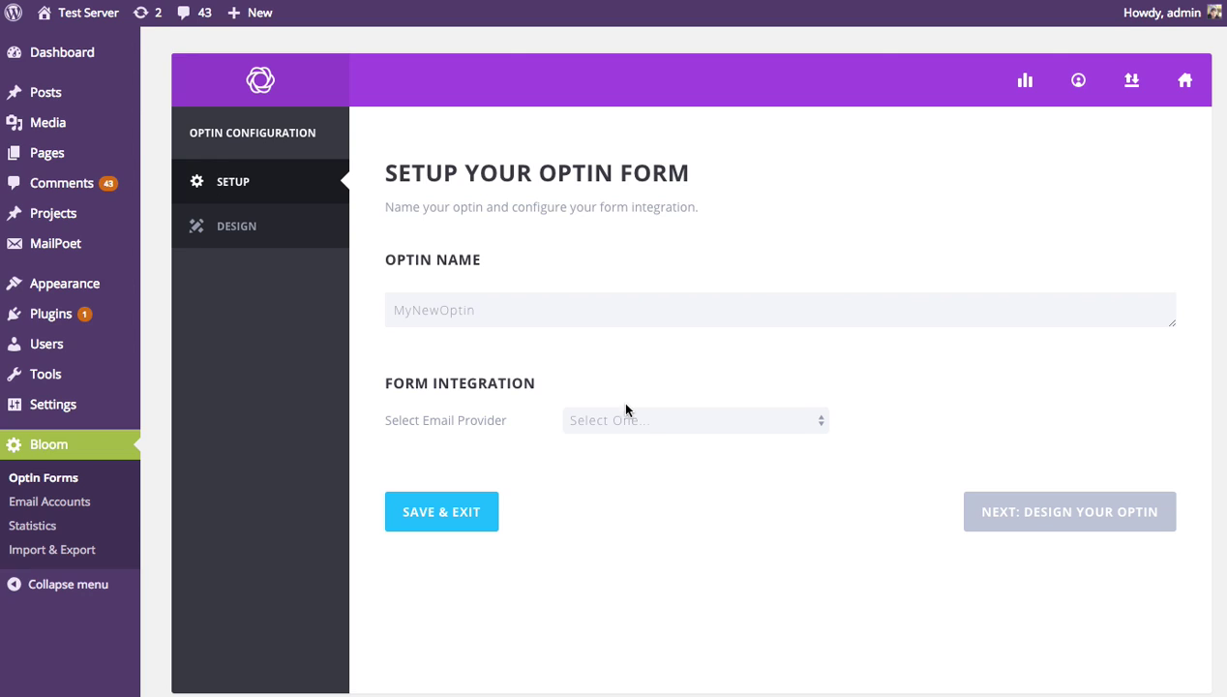
{"action": "double_click", "coordinate": [534, 308]}
{"action": "type", "text": "Inline"}
Step: Set AWeber as the email provider, account and first mailing list, then continue to design
{"action": "left_click", "coordinate": [647, 420]}
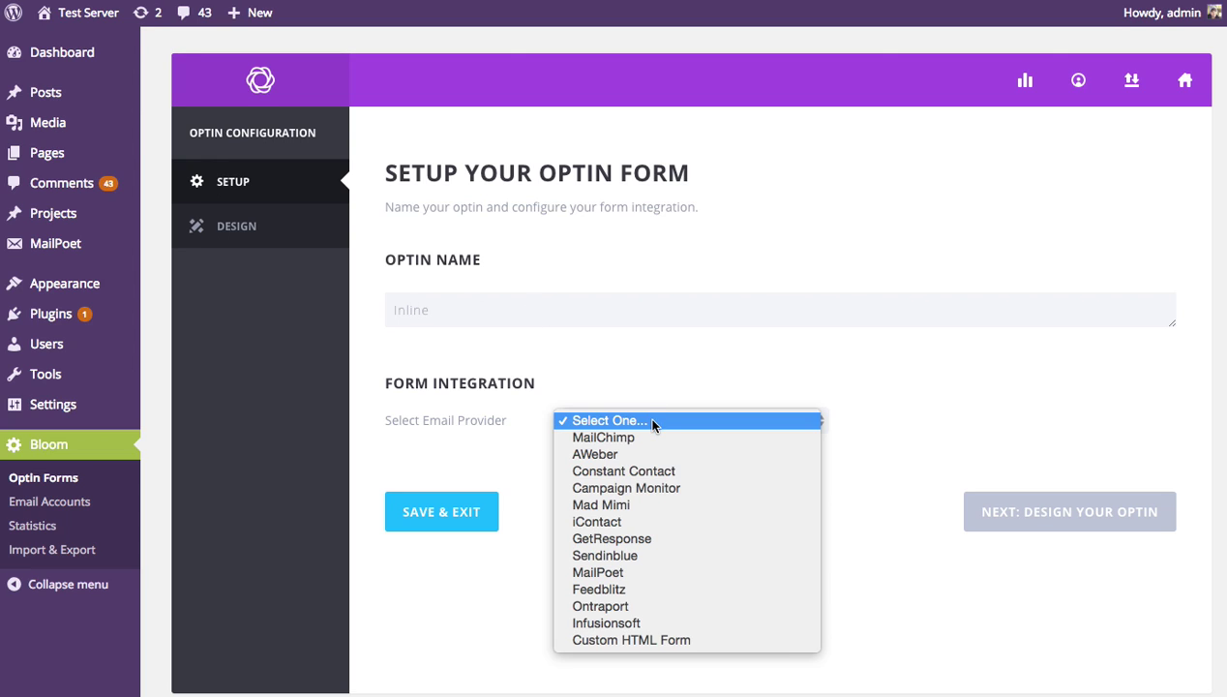
{"action": "left_click", "coordinate": [648, 454]}
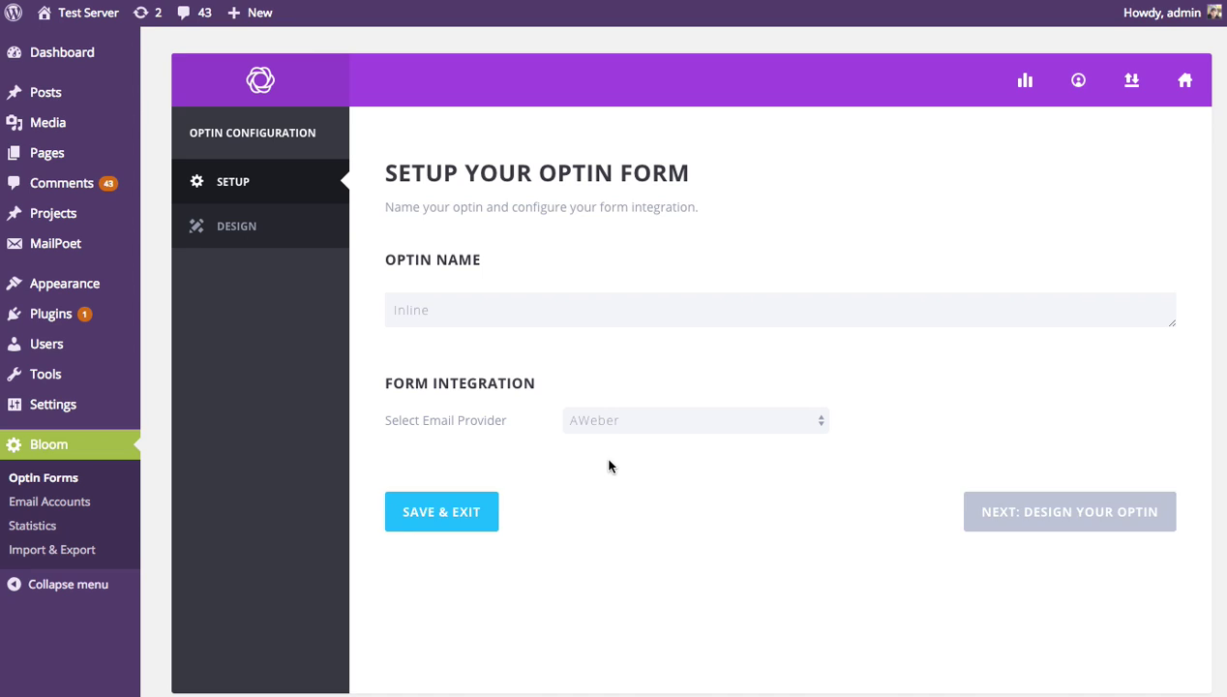
{"action": "left_click", "coordinate": [619, 455]}
{"action": "left_click", "coordinate": [622, 490]}
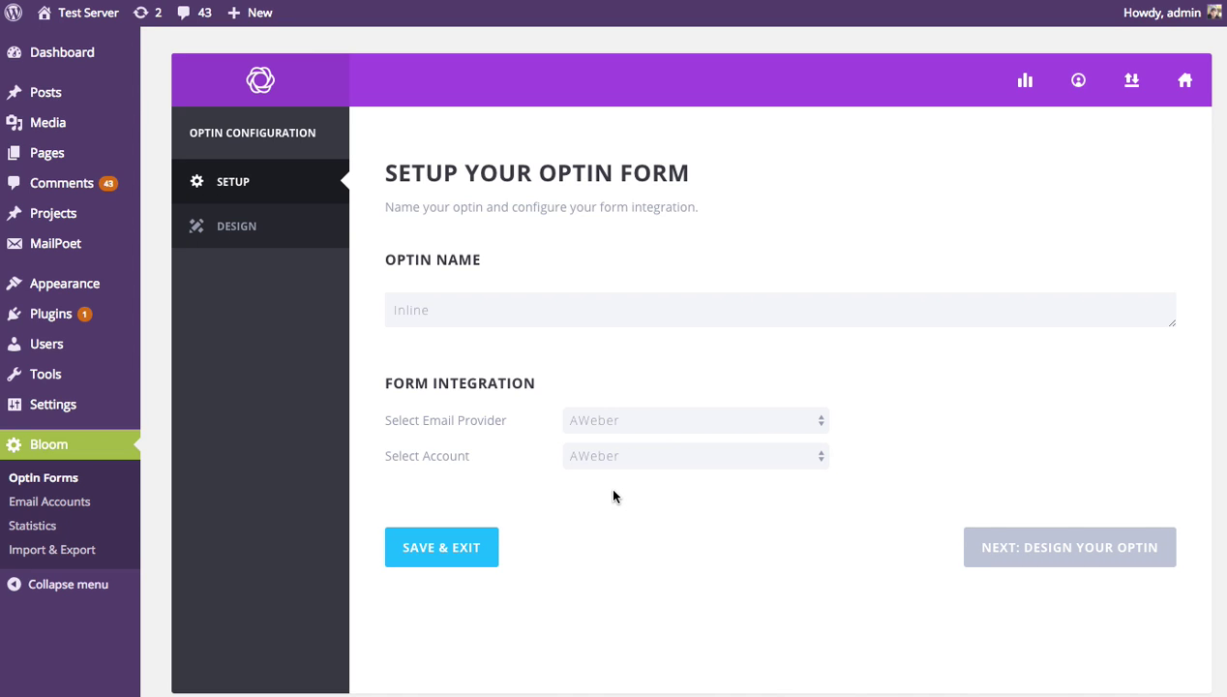
{"action": "left_click", "coordinate": [622, 497]}
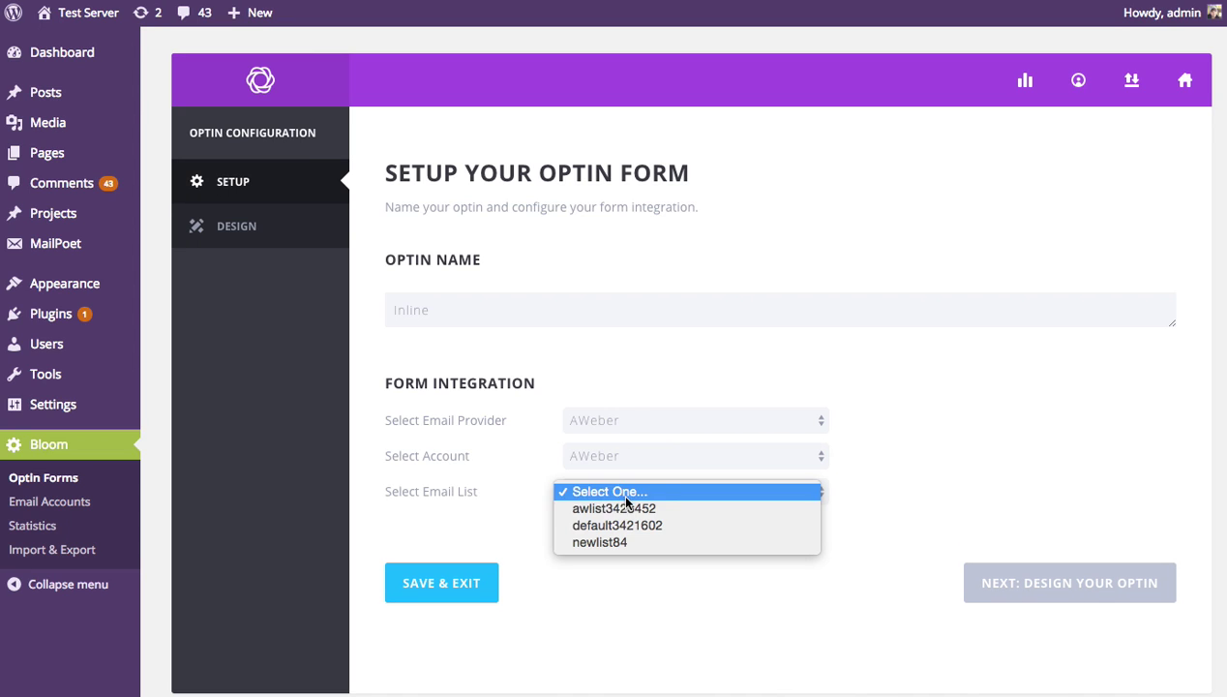
{"action": "left_click", "coordinate": [625, 509]}
{"action": "left_click", "coordinate": [1045, 583]}
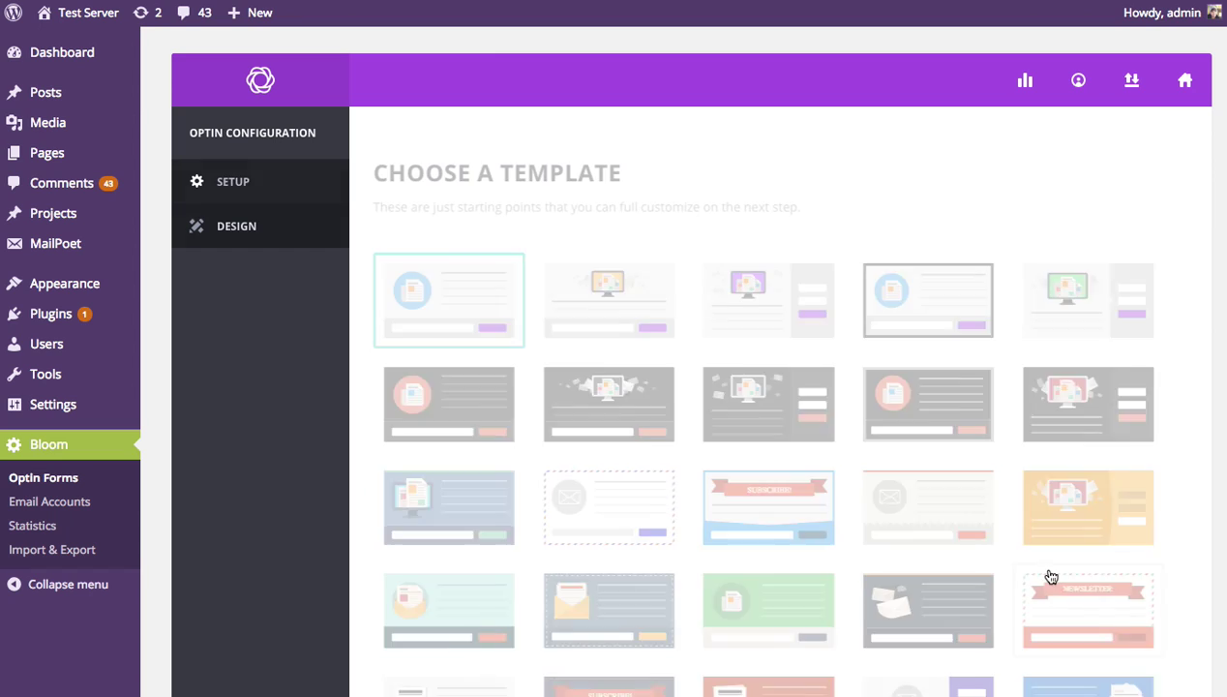
Step: Apply the dark template with the red SUBSCRIBE! ribbon to the Inline optin
{"action": "scroll", "coordinate": [1046, 346], "scroll_direction": "down", "scroll_amount": 5}
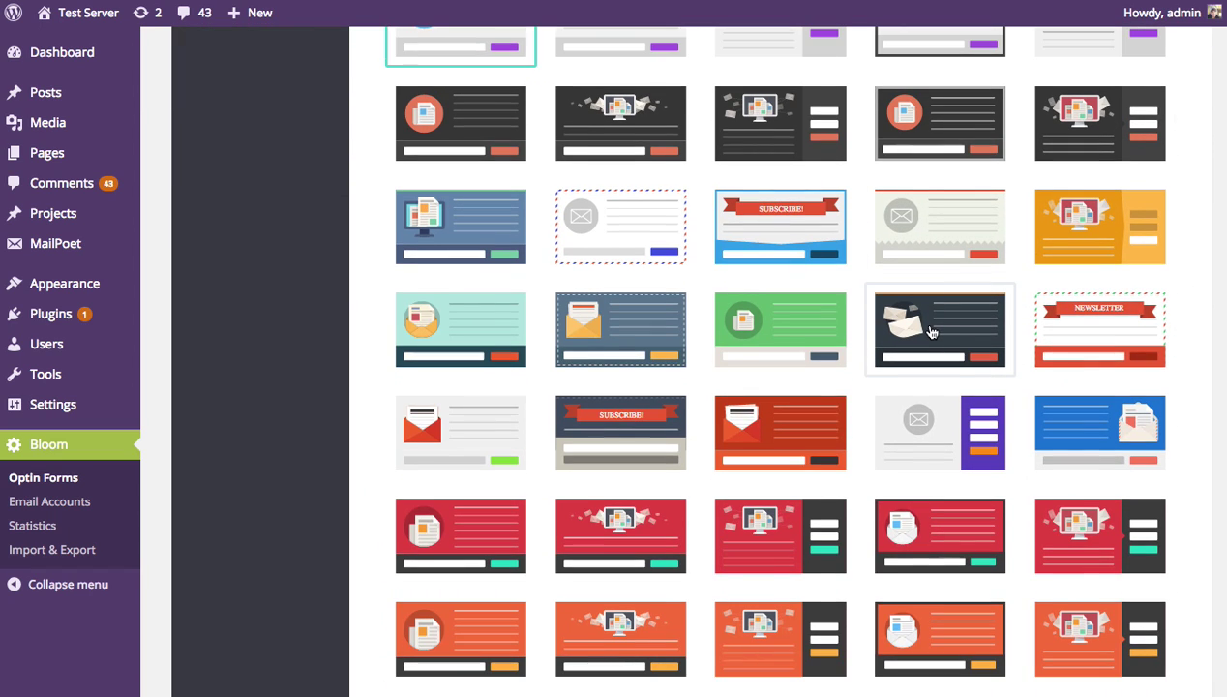
{"action": "left_click", "coordinate": [650, 435]}
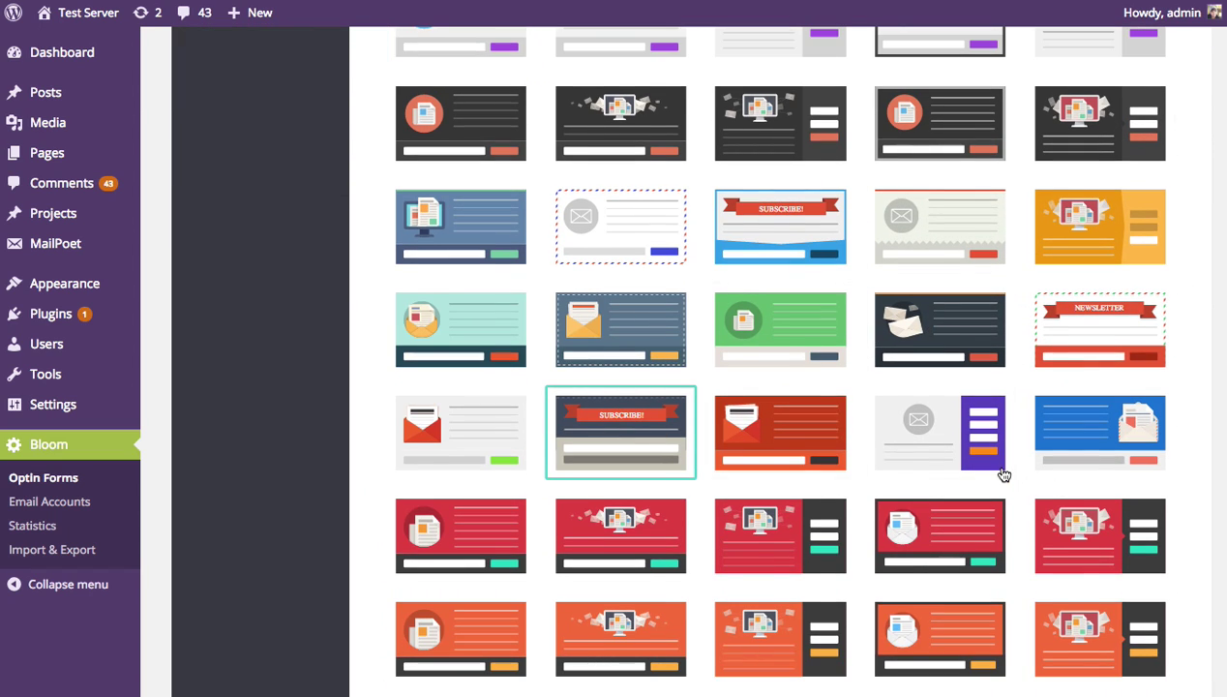
{"action": "scroll", "coordinate": [1065, 484], "scroll_direction": "down", "scroll_amount": 10}
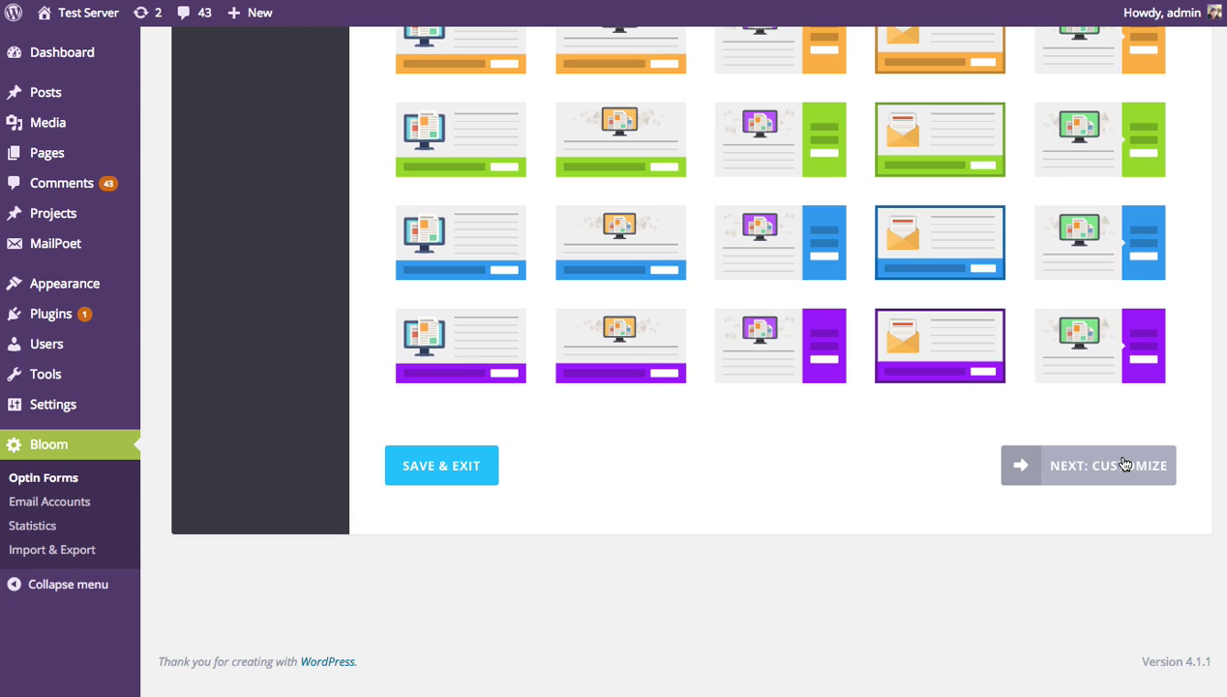
{"action": "left_click", "coordinate": [1125, 465]}
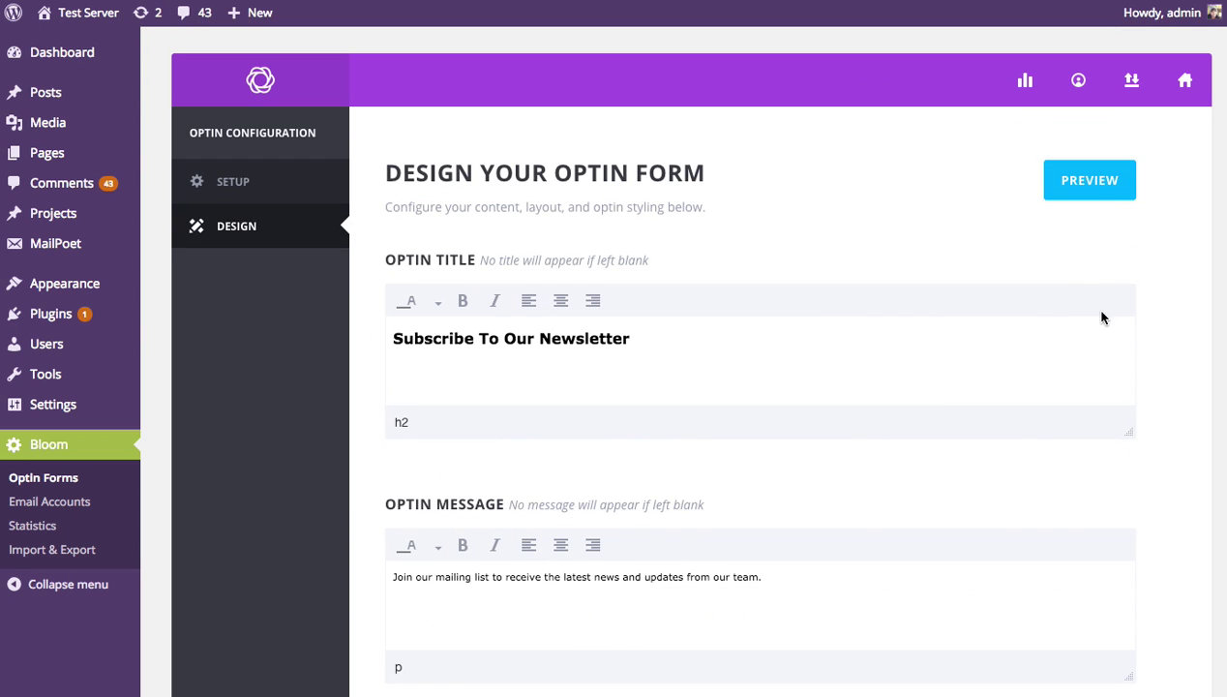
Step: Preview the optin form, then review the default design settings
{"action": "left_click", "coordinate": [1098, 192]}
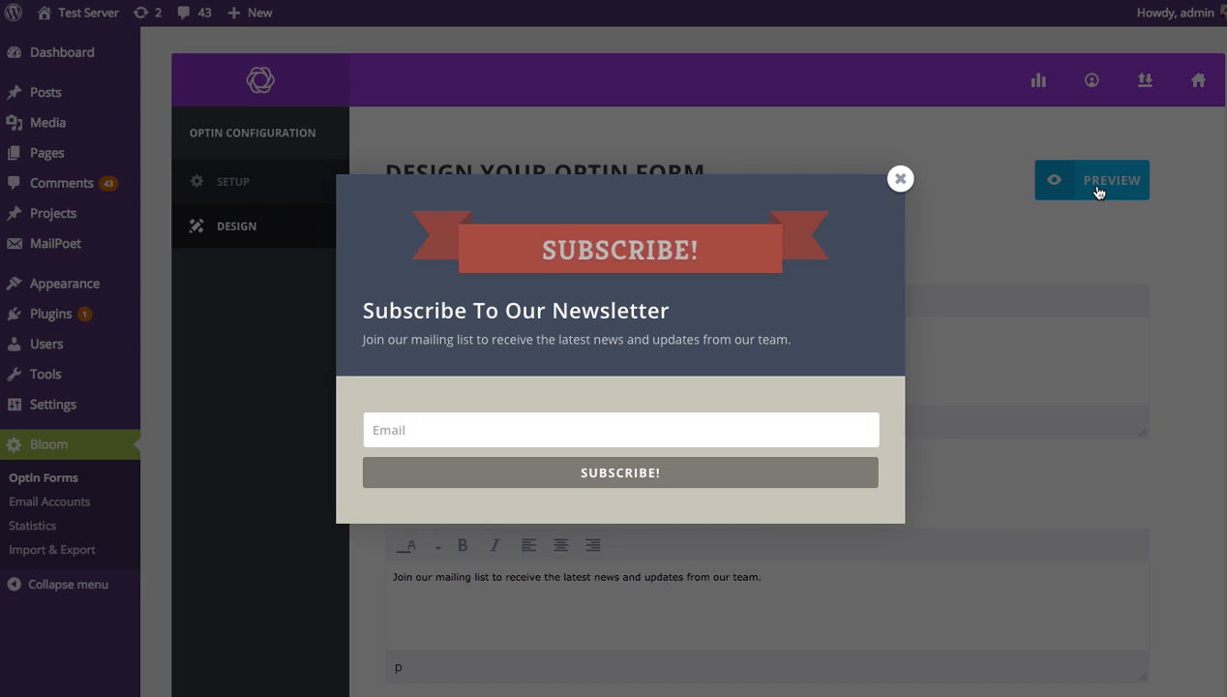
{"action": "left_click", "coordinate": [901, 180]}
{"action": "scroll", "coordinate": [1158, 339], "scroll_direction": "down", "scroll_amount": 5}
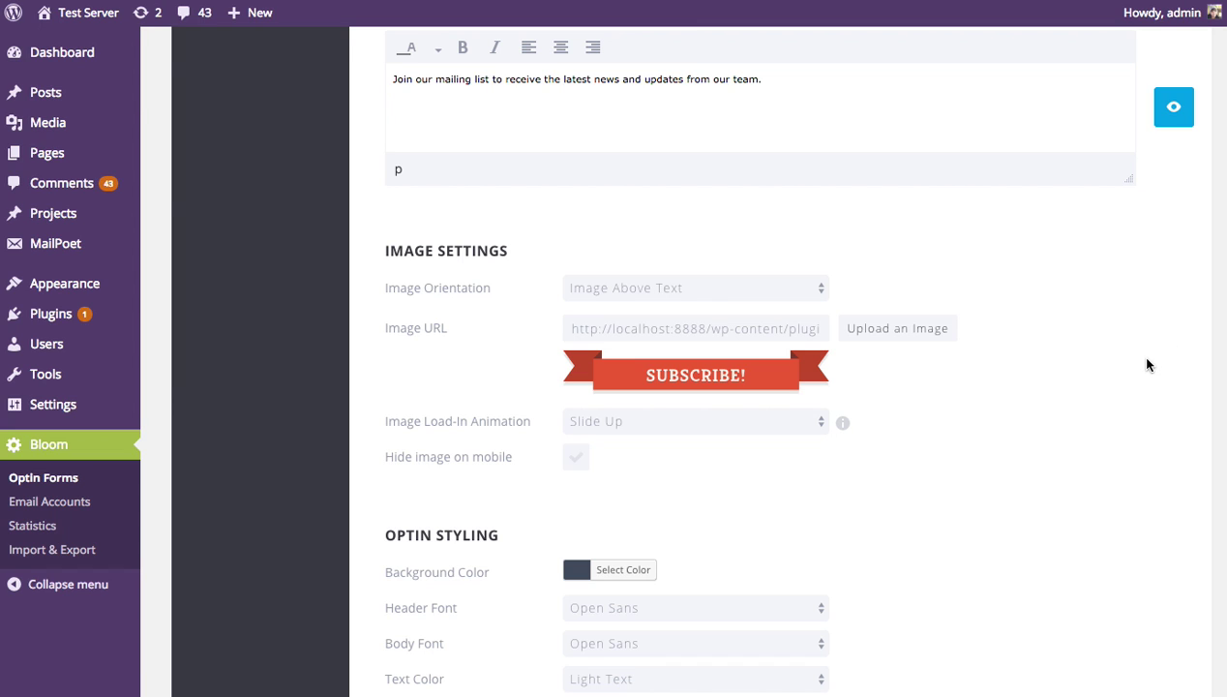
{"action": "scroll", "coordinate": [1146, 364], "scroll_direction": "down", "scroll_amount": 10}
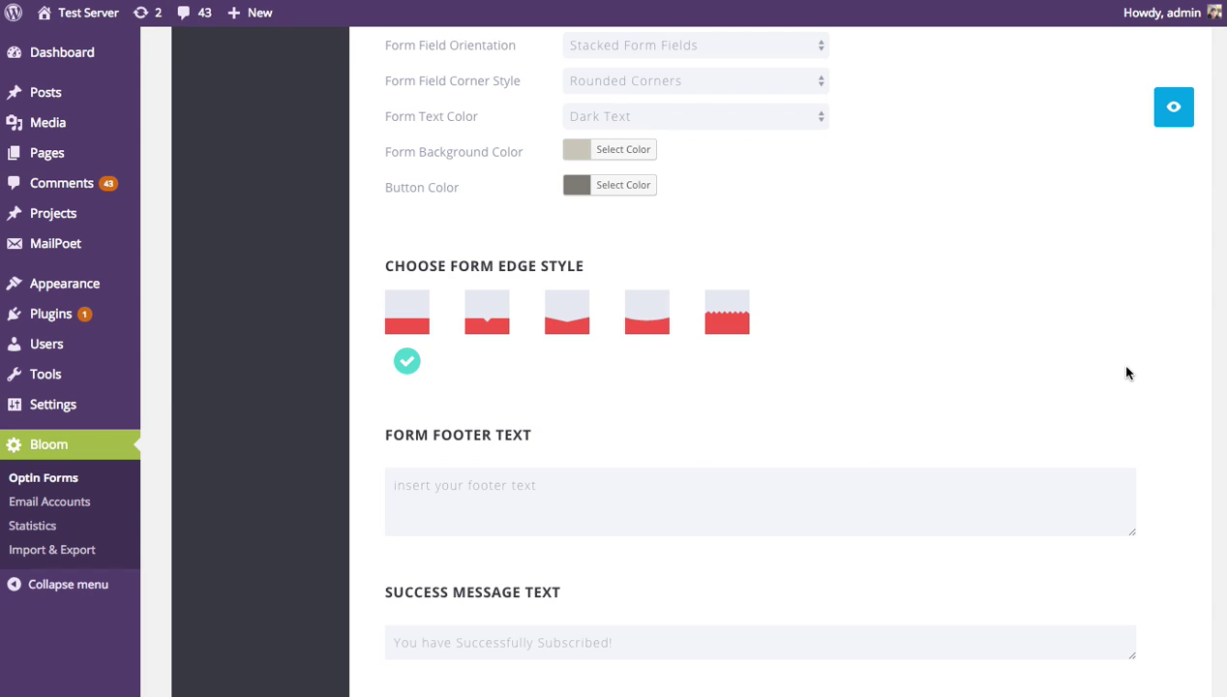
{"action": "scroll", "coordinate": [1133, 374], "scroll_direction": "down", "scroll_amount": 4}
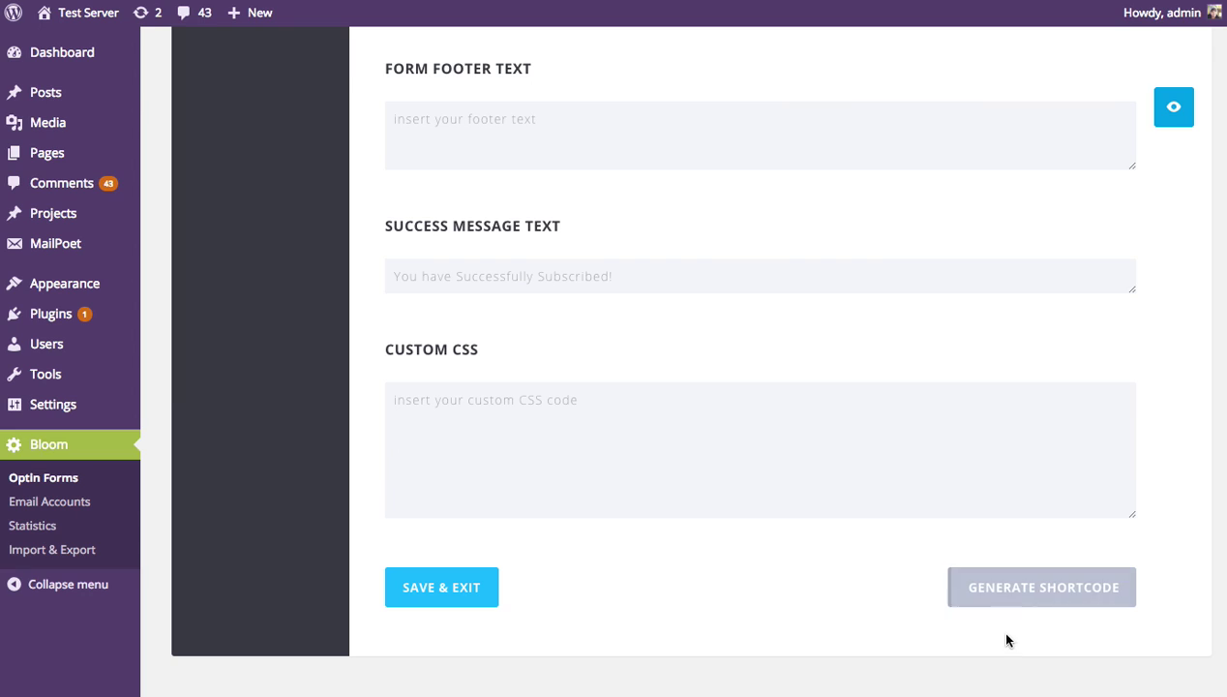
Step: Generate and copy the [et_bloom_inline optin_id="optin_8"] shortcode, then close its window
{"action": "left_click", "coordinate": [1056, 592]}
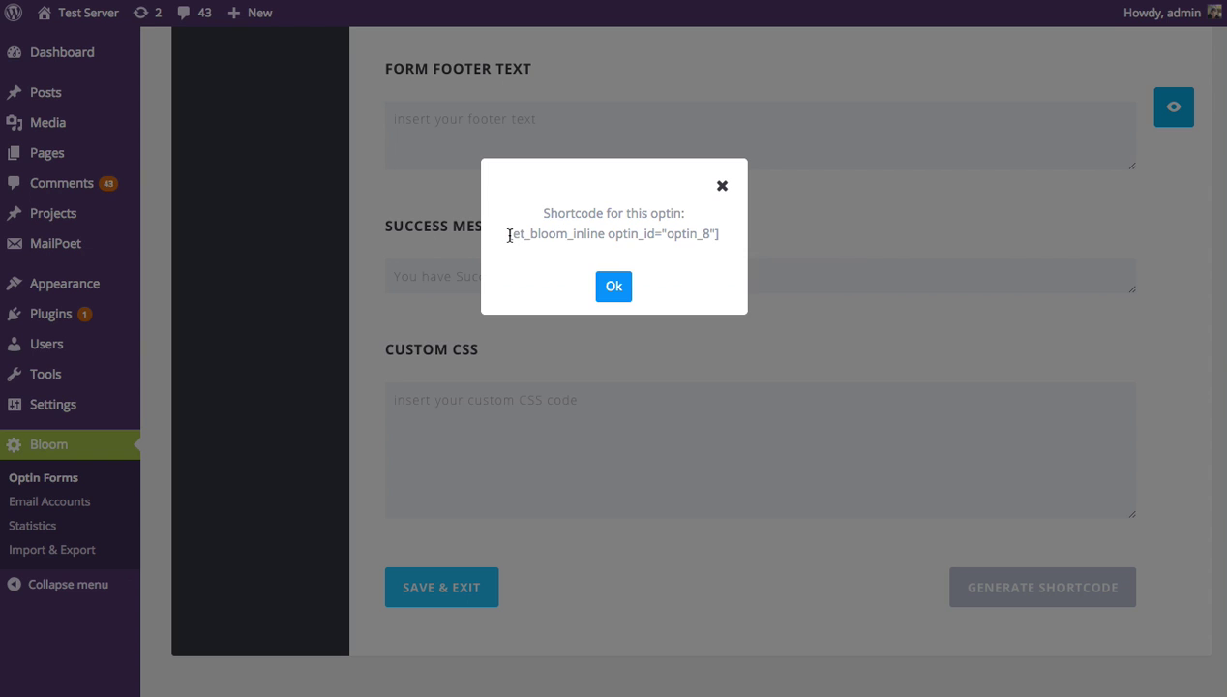
{"action": "left_click_drag", "start_coordinate": [511, 235], "coordinate": [721, 240]}
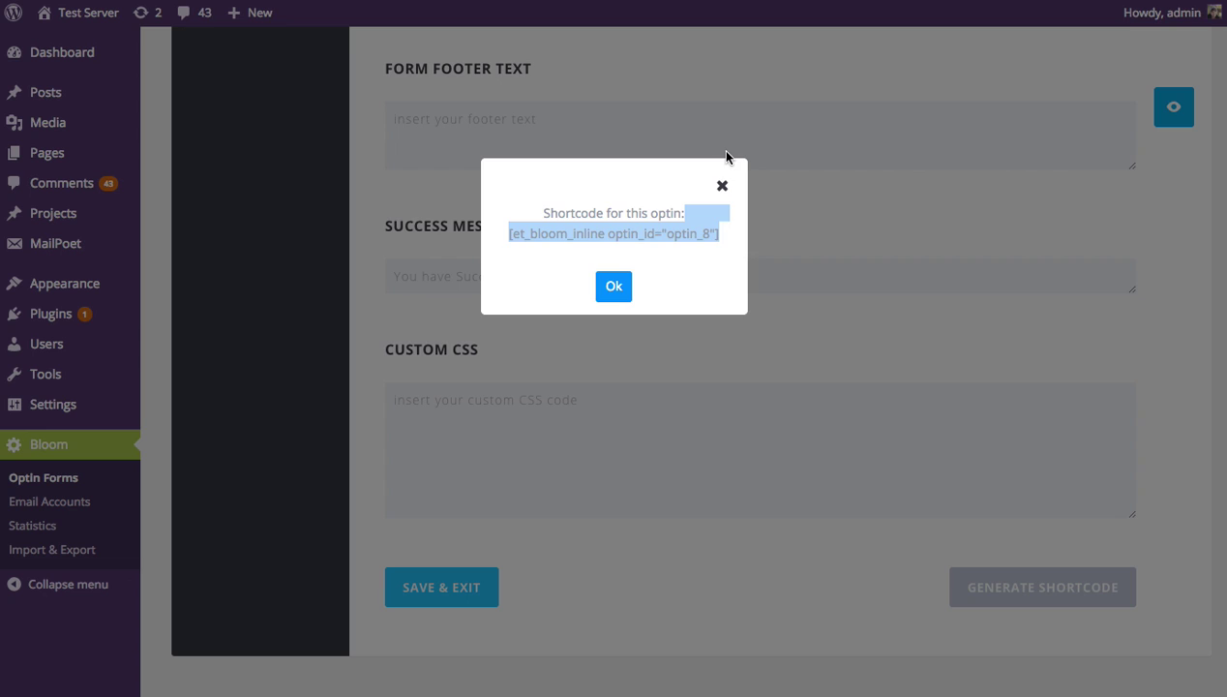
{"action": "left_click", "coordinate": [725, 186]}
{"action": "scroll", "coordinate": [1173, 448], "scroll_direction": "up", "scroll_amount": 20}
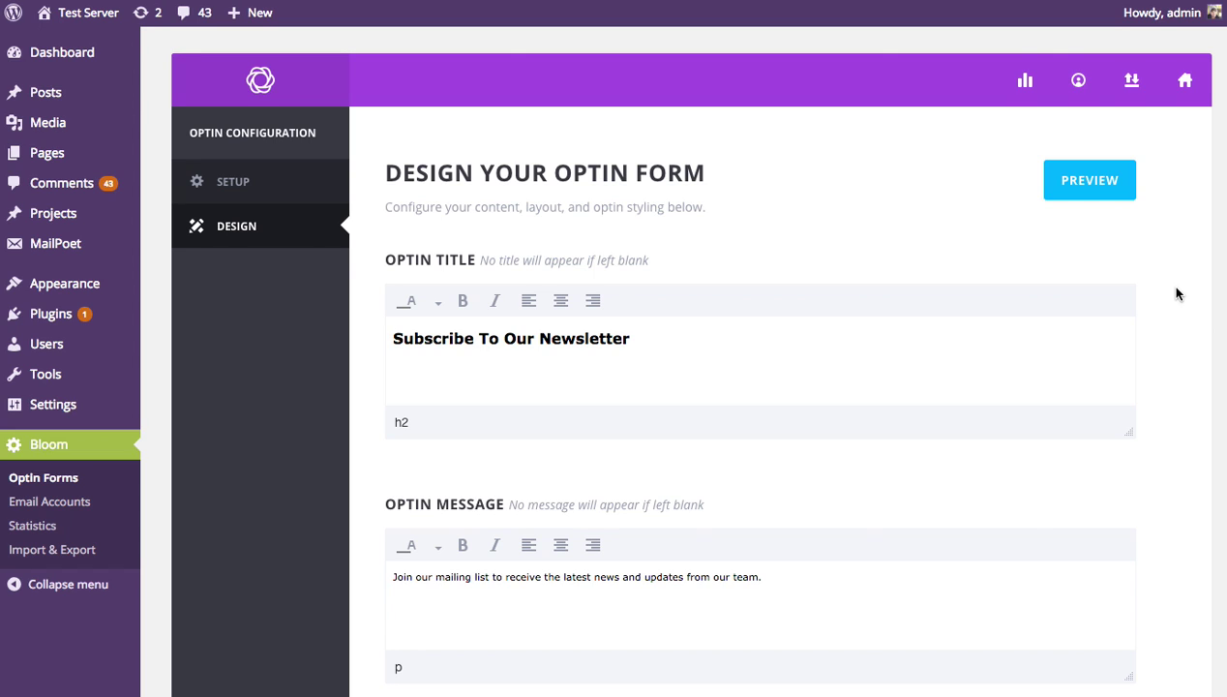
Step: Save & Exit the Inline optin, then copy its shortcode from the popup and close it
{"action": "scroll", "coordinate": [1178, 293], "scroll_direction": "down", "scroll_amount": 15}
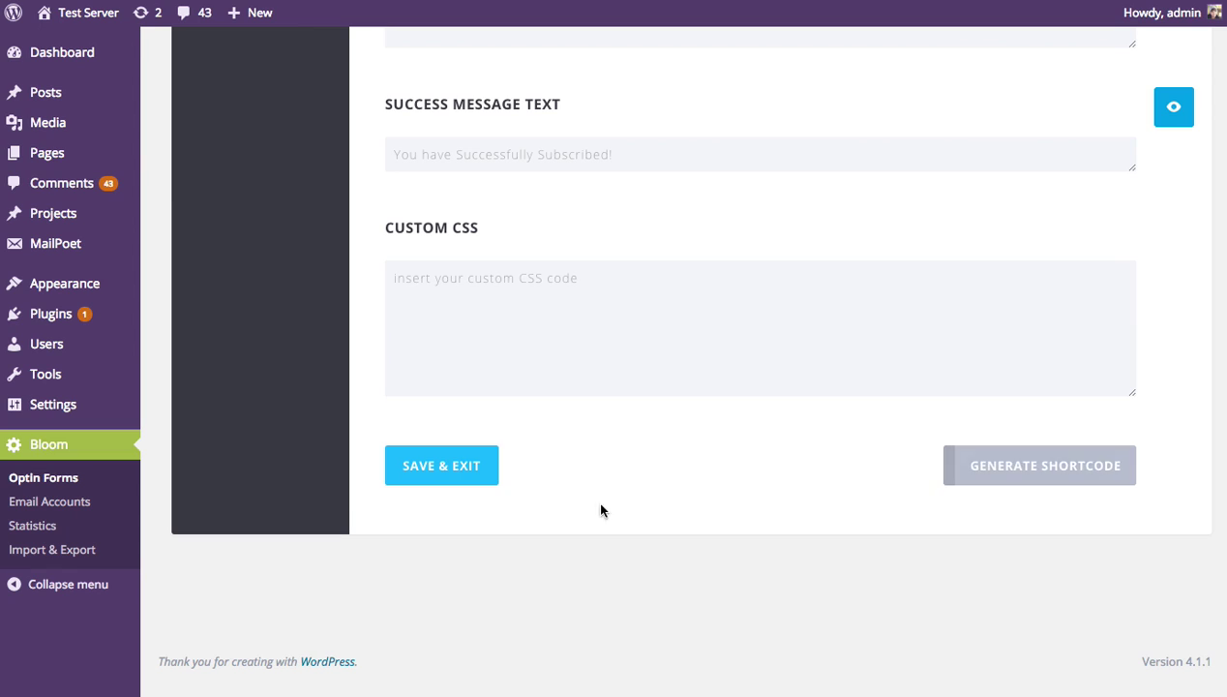
{"action": "left_click", "coordinate": [451, 471]}
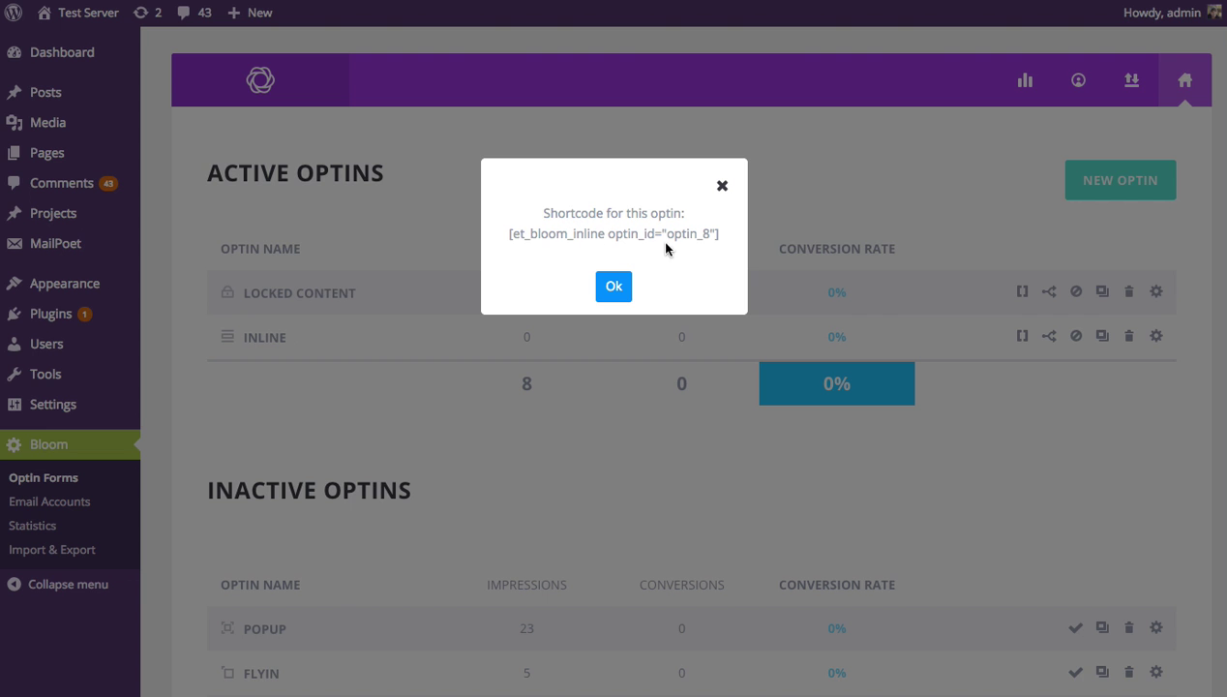
{"action": "left_click_drag", "start_coordinate": [718, 235], "coordinate": [511, 239]}
{"action": "key", "text": "ctrl+c"}
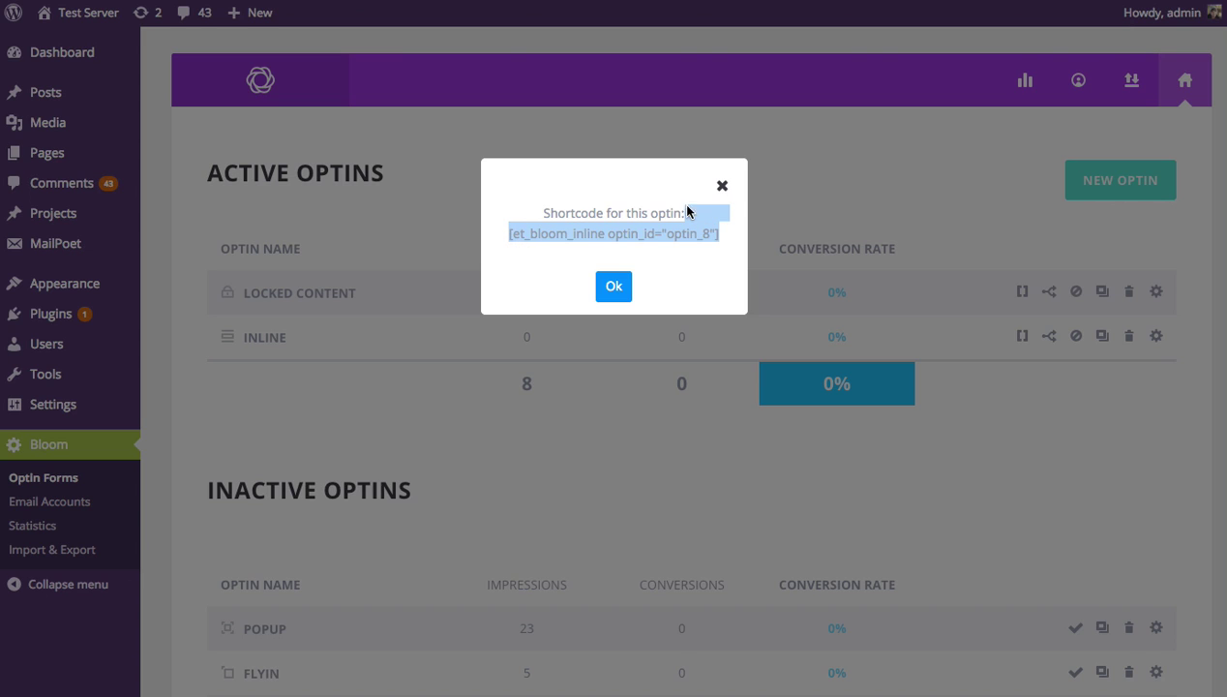
{"action": "left_click", "coordinate": [722, 186]}
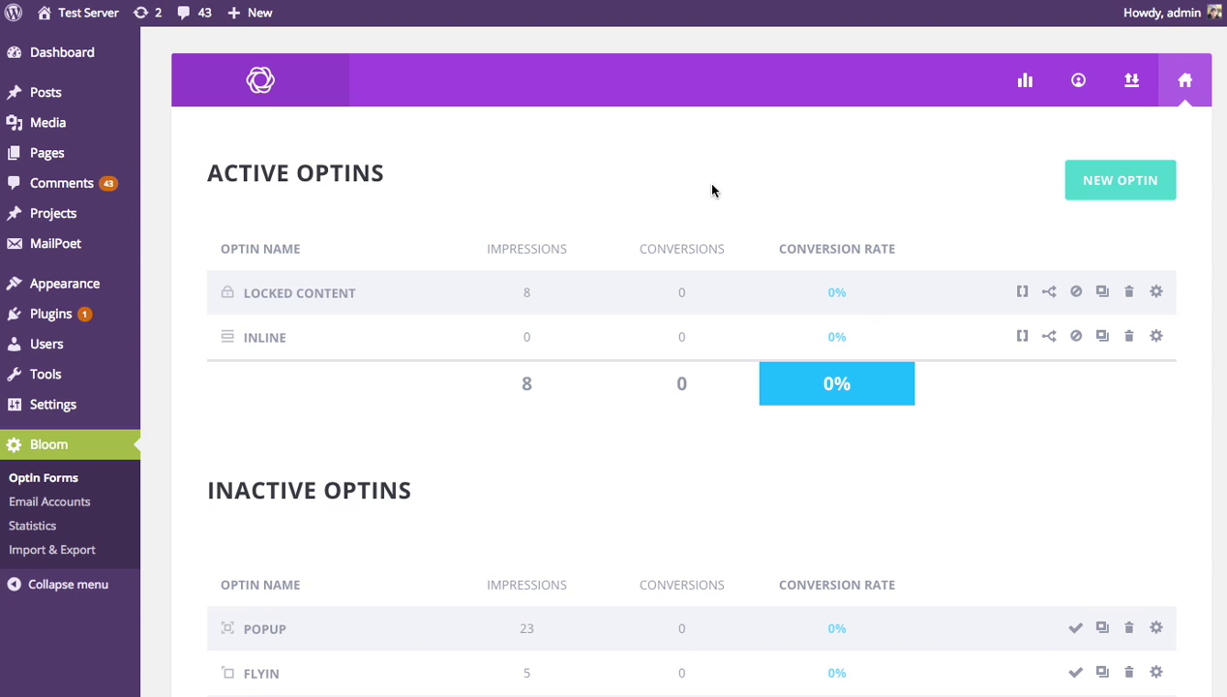
Step: Go to the public site's Blog and open the 'Beautiful Spiral Staircase' post
{"action": "left_click", "coordinate": [143, 12]}
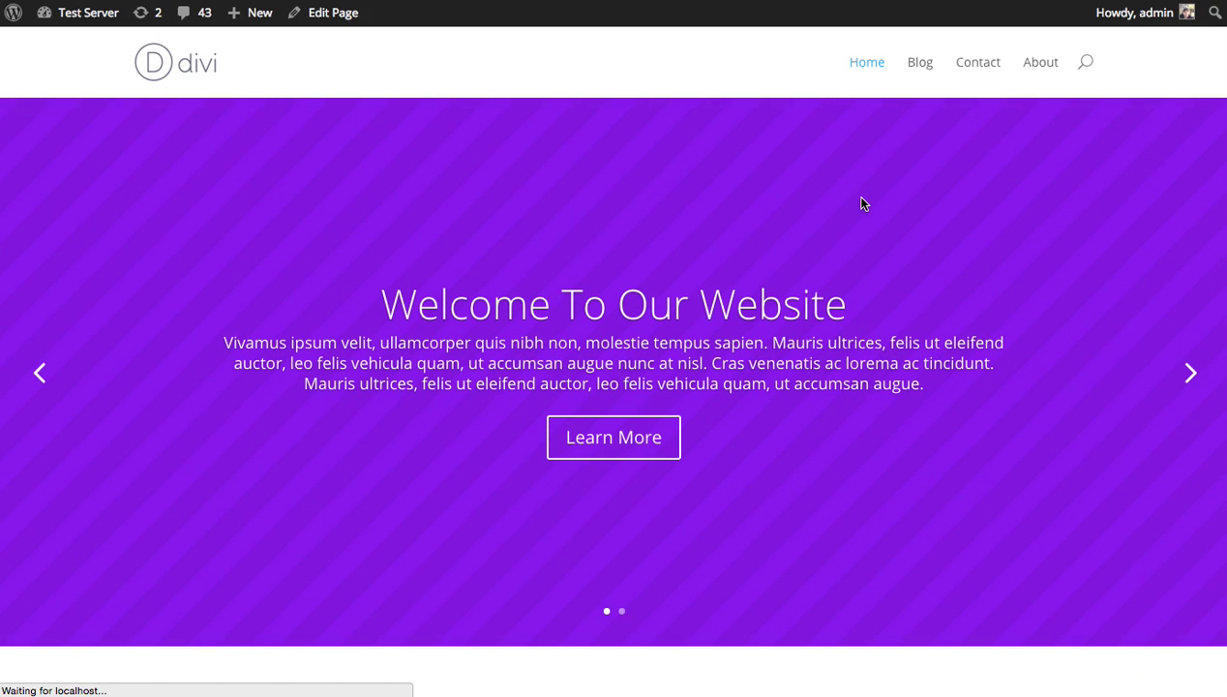
{"action": "scroll", "coordinate": [802, 202], "scroll_direction": "down", "scroll_amount": 4}
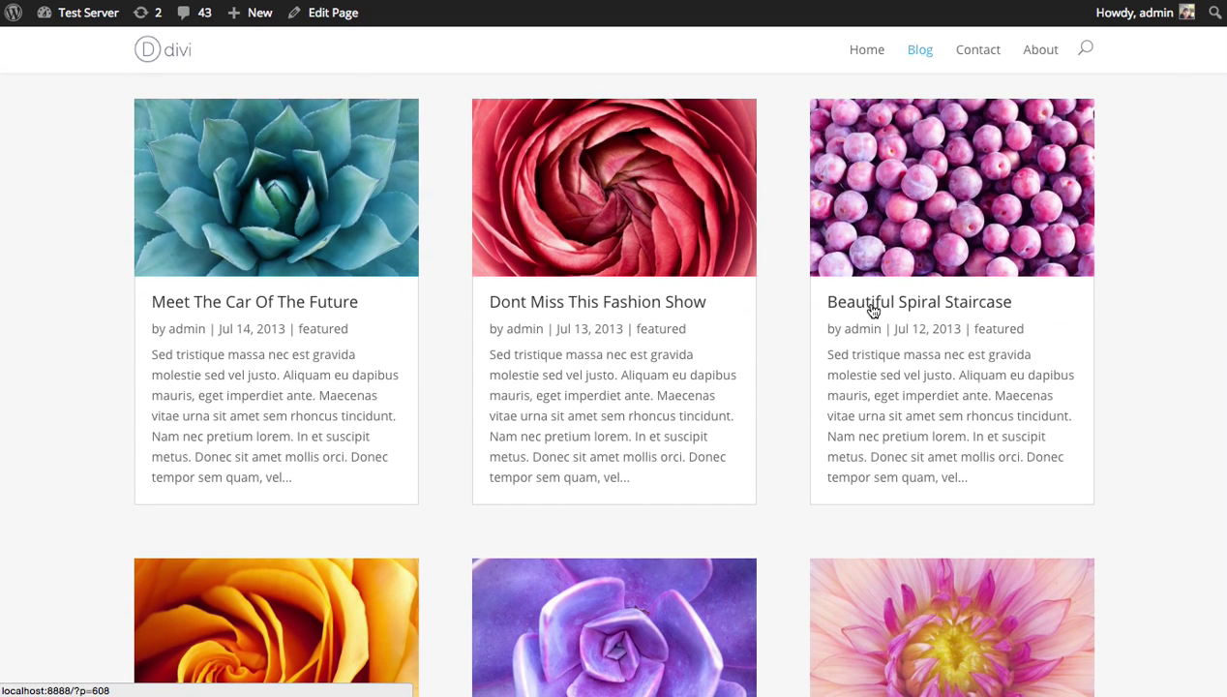
{"action": "left_click", "coordinate": [874, 298]}
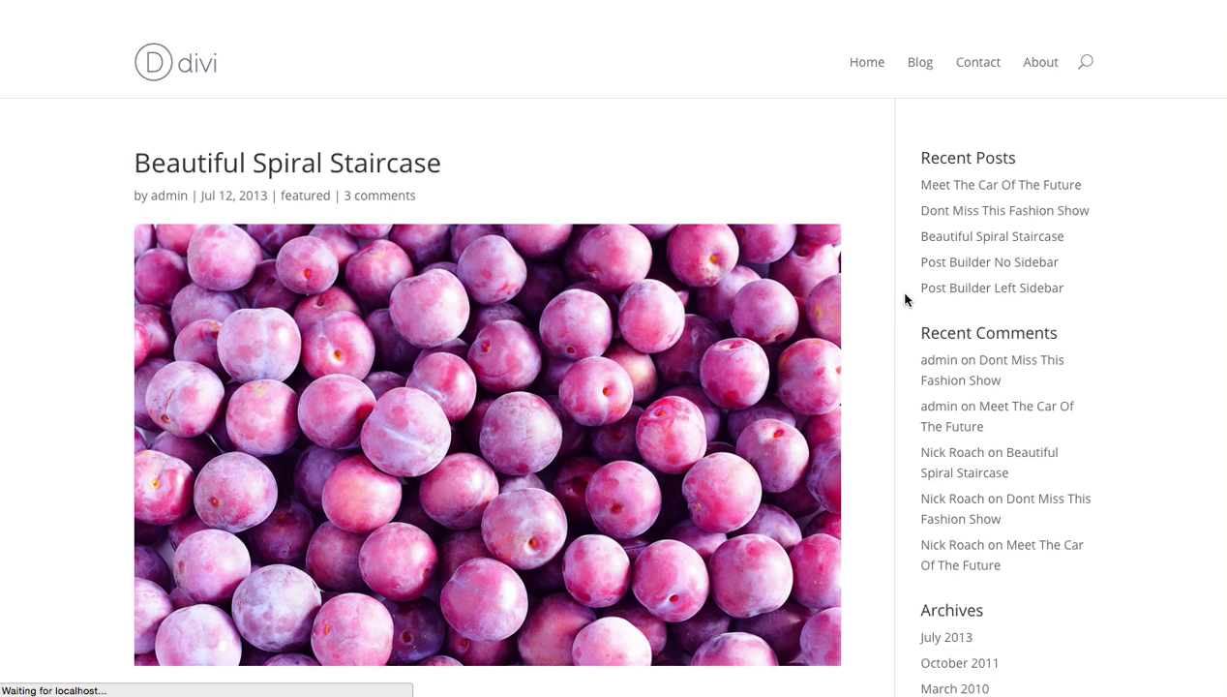
{"action": "scroll", "coordinate": [882, 292], "scroll_direction": "down", "scroll_amount": 4}
{"action": "scroll", "coordinate": [883, 289], "scroll_direction": "down", "scroll_amount": 3}
{"action": "scroll", "coordinate": [426, 338], "scroll_direction": "down", "scroll_amount": 3}
{"action": "scroll", "coordinate": [441, 333], "scroll_direction": "up", "scroll_amount": 3}
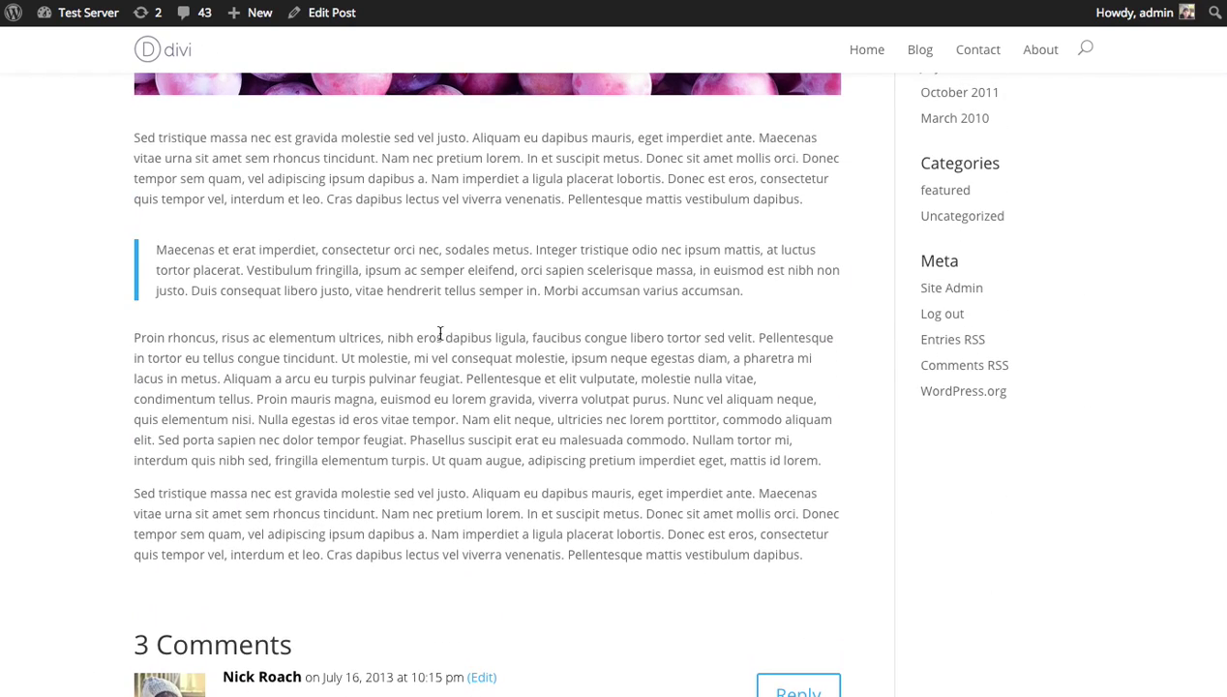
Step: Paste [et_bloom_inline optin_id="optin_8"] on a new line after the blockquote and update the post
{"action": "left_click", "coordinate": [327, 13]}
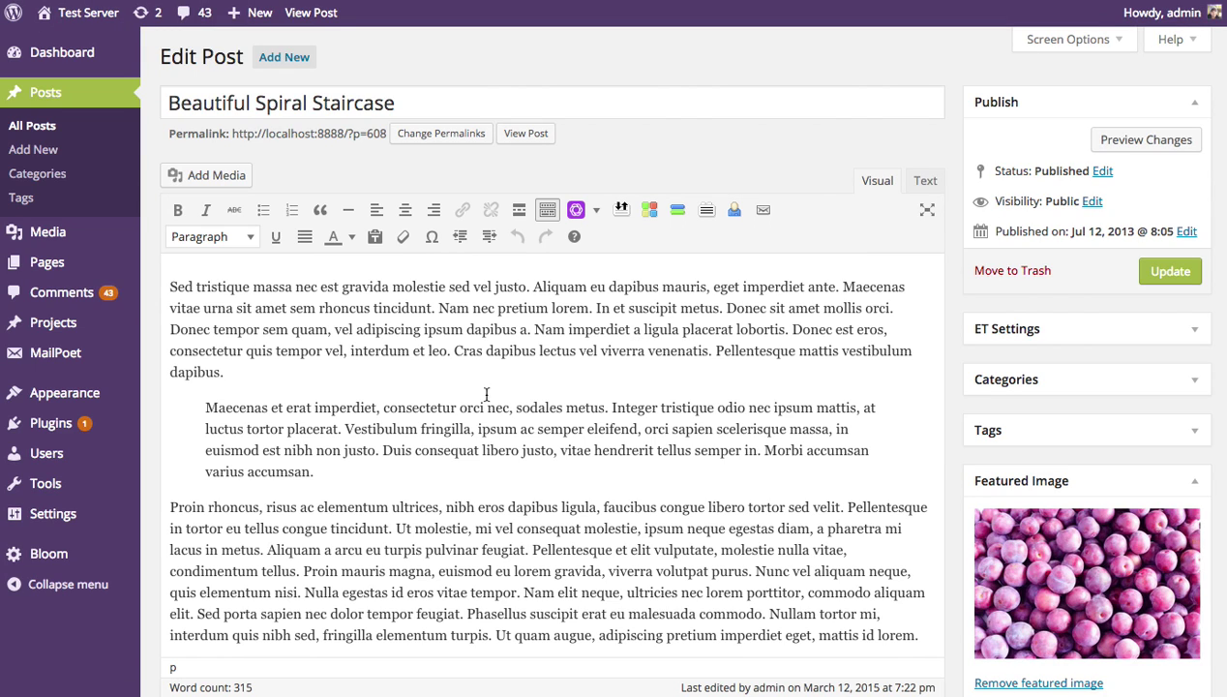
{"action": "left_click", "coordinate": [348, 467]}
{"action": "key", "text": "Return"}
{"action": "key", "text": "BackSpace"}
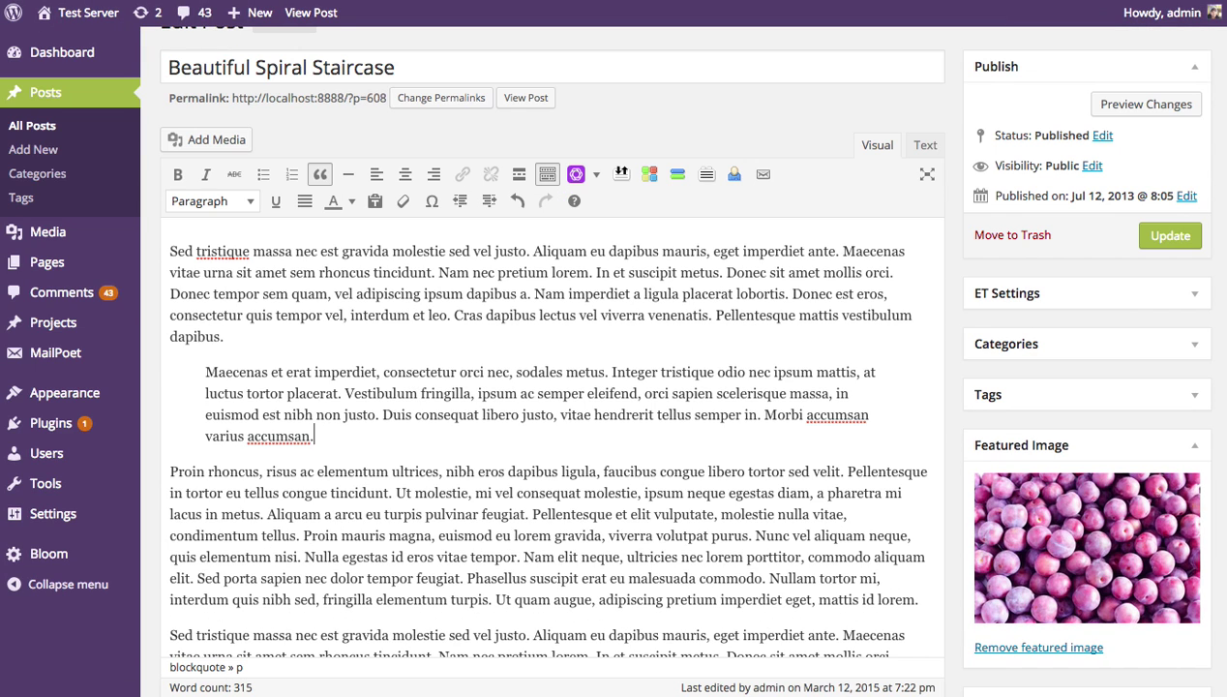
{"action": "left_click", "coordinate": [167, 472]}
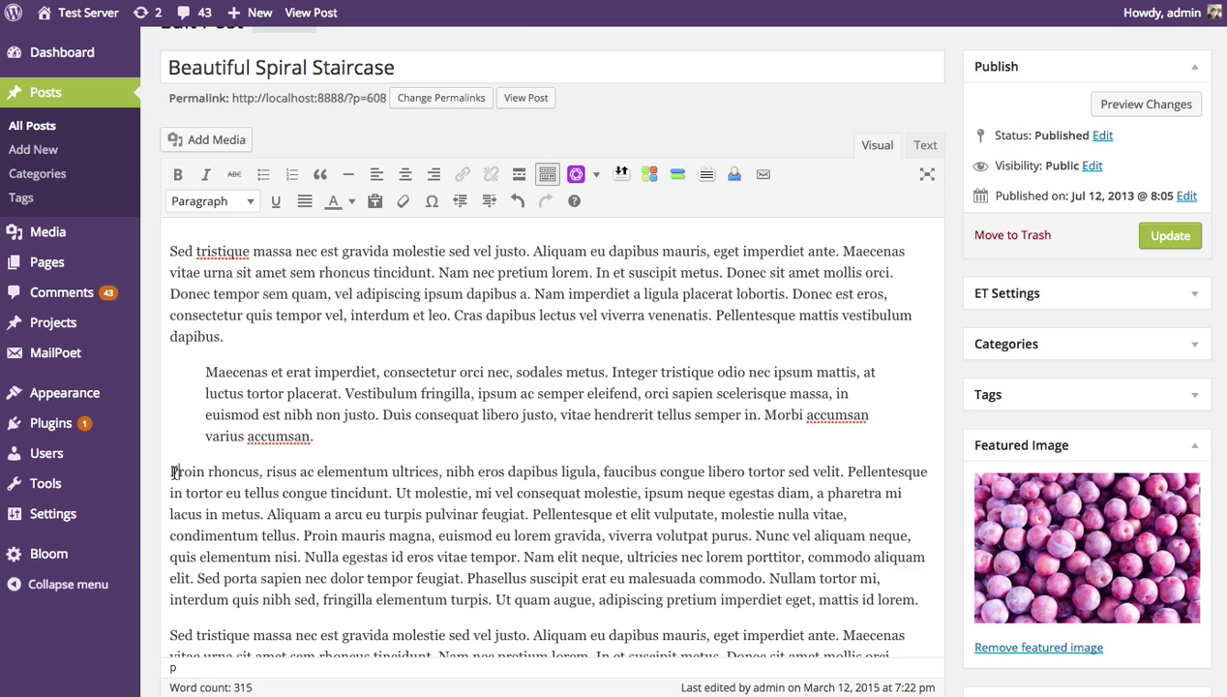
{"action": "key", "text": "Return"}
{"action": "key", "text": "Up"}
{"action": "key", "text": "ctrl+v"}
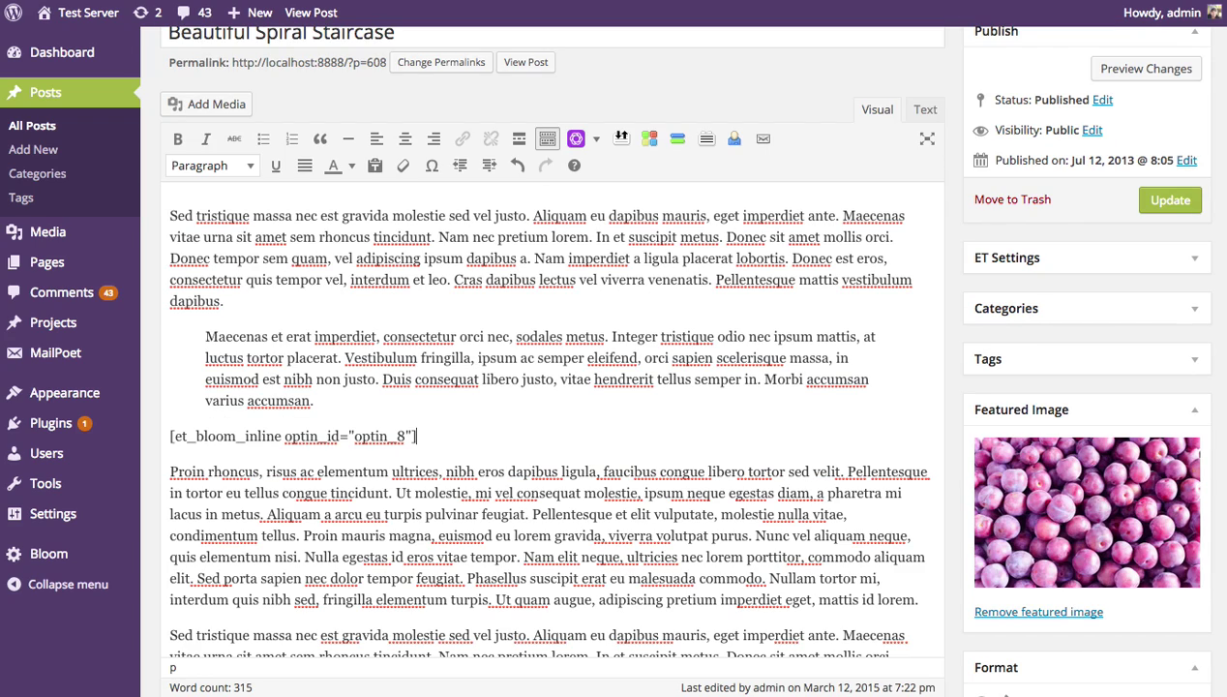
{"action": "left_click", "coordinate": [1144, 203]}
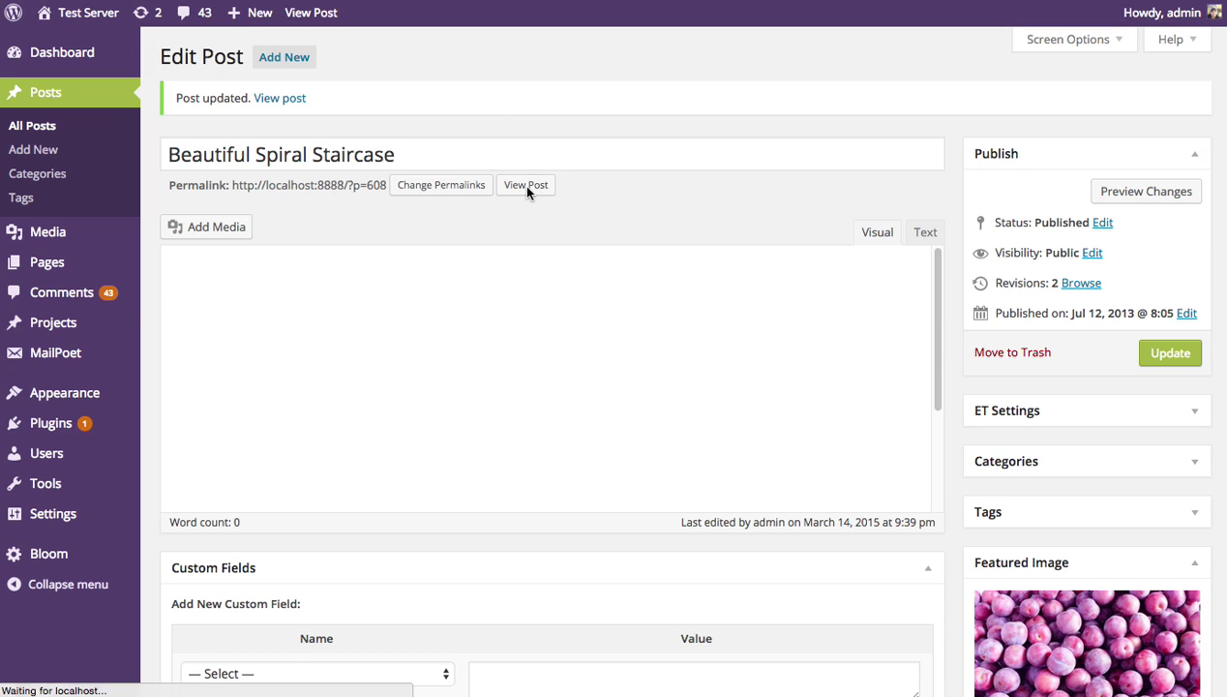
{"action": "left_click", "coordinate": [526, 186]}
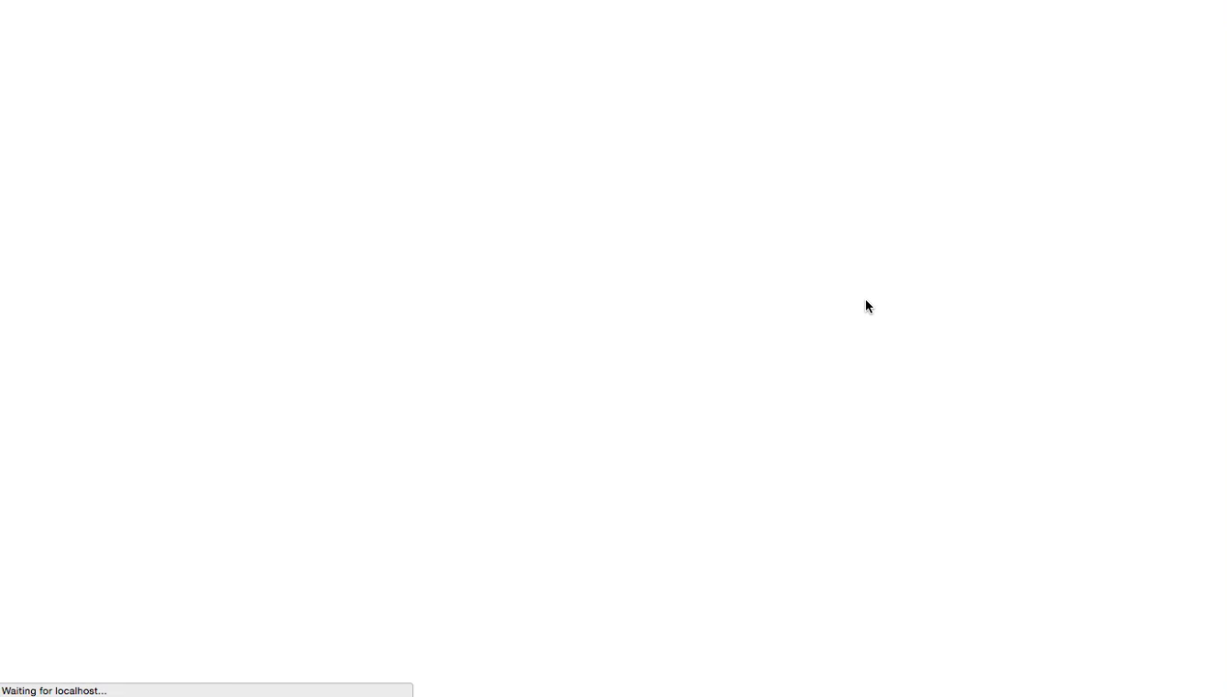
{"action": "scroll", "coordinate": [869, 308], "scroll_direction": "down", "scroll_amount": 6}
{"action": "scroll", "coordinate": [870, 308], "scroll_direction": "down", "scroll_amount": 2}
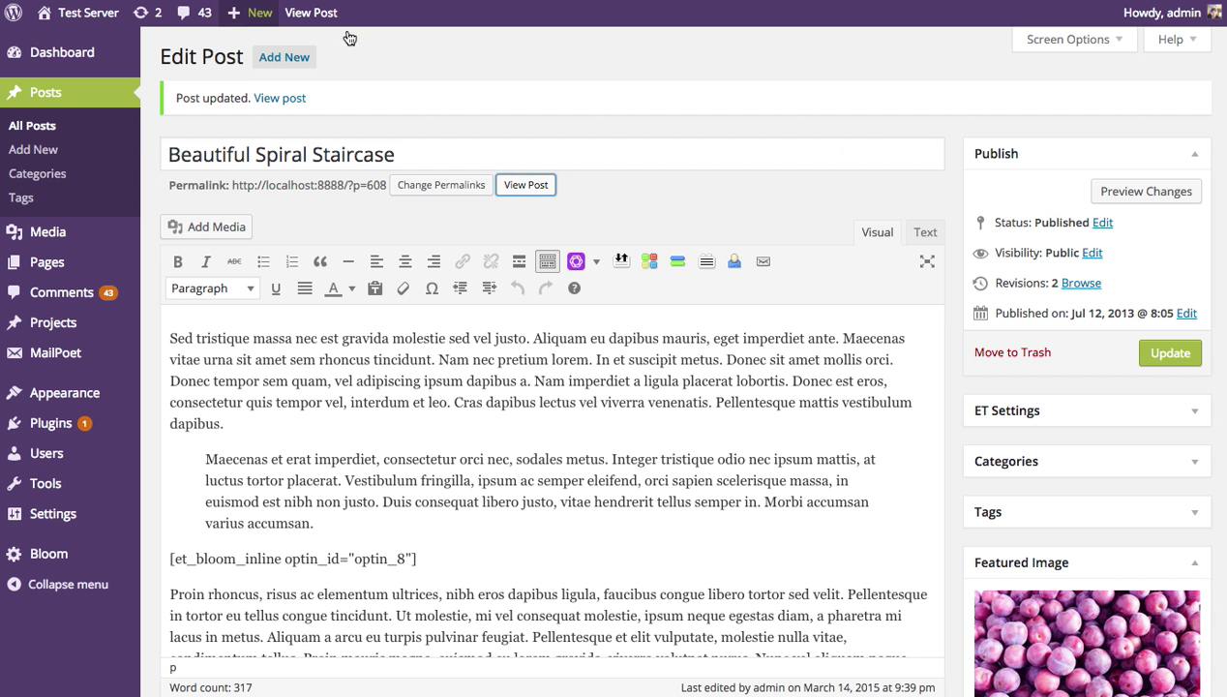
{"action": "left_click", "coordinate": [386, 426]}
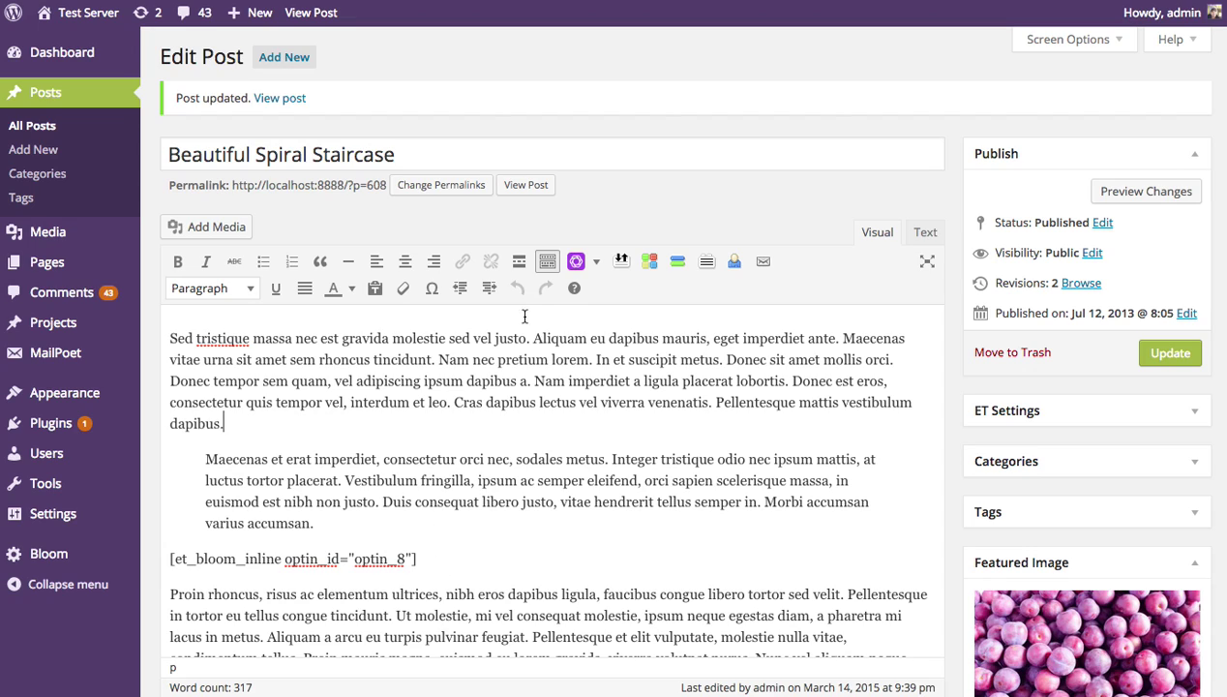
Step: Browse the Bloom editor button's list of opt-in shortcode types
{"action": "left_click", "coordinate": [589, 270]}
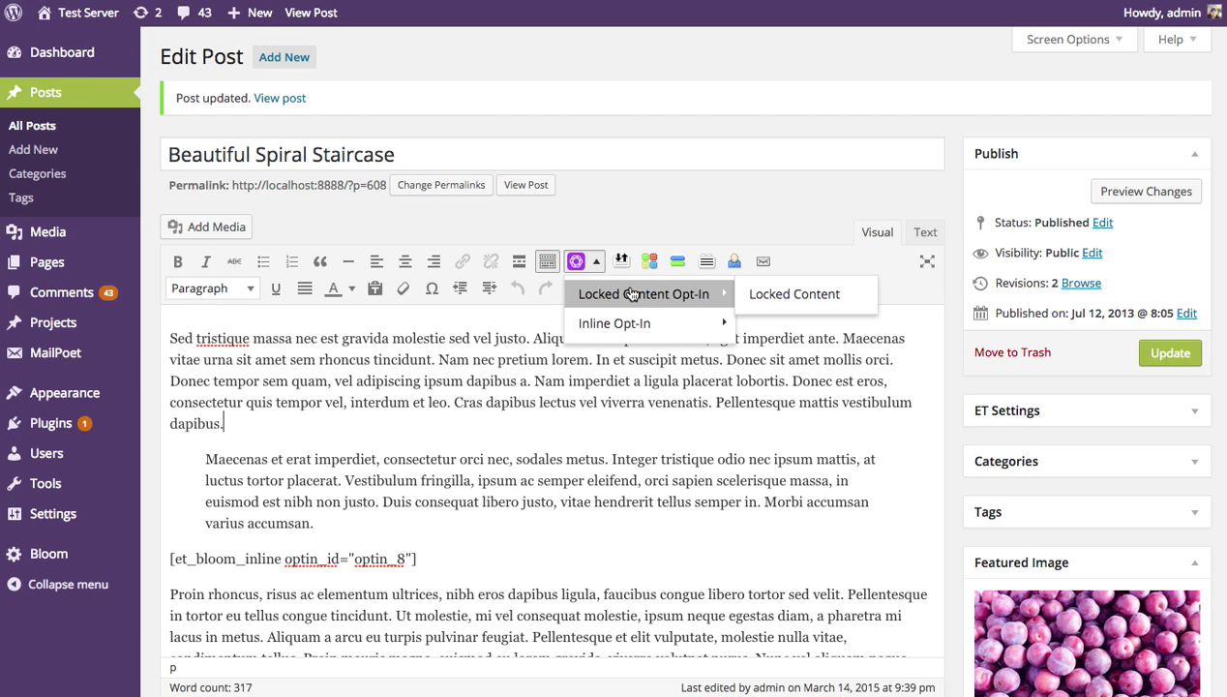
{"action": "mouse_move", "coordinate": [637, 297]}
{"action": "mouse_move", "coordinate": [632, 325]}
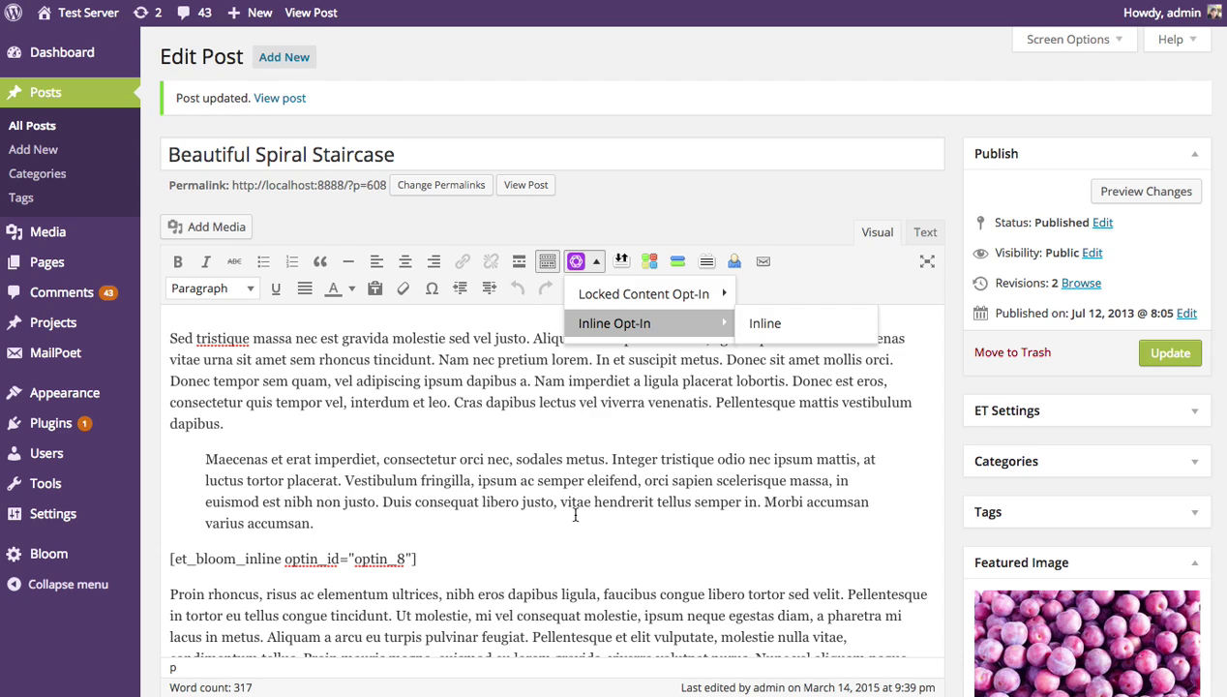
{"action": "scroll", "coordinate": [598, 512], "scroll_direction": "down", "scroll_amount": 5}
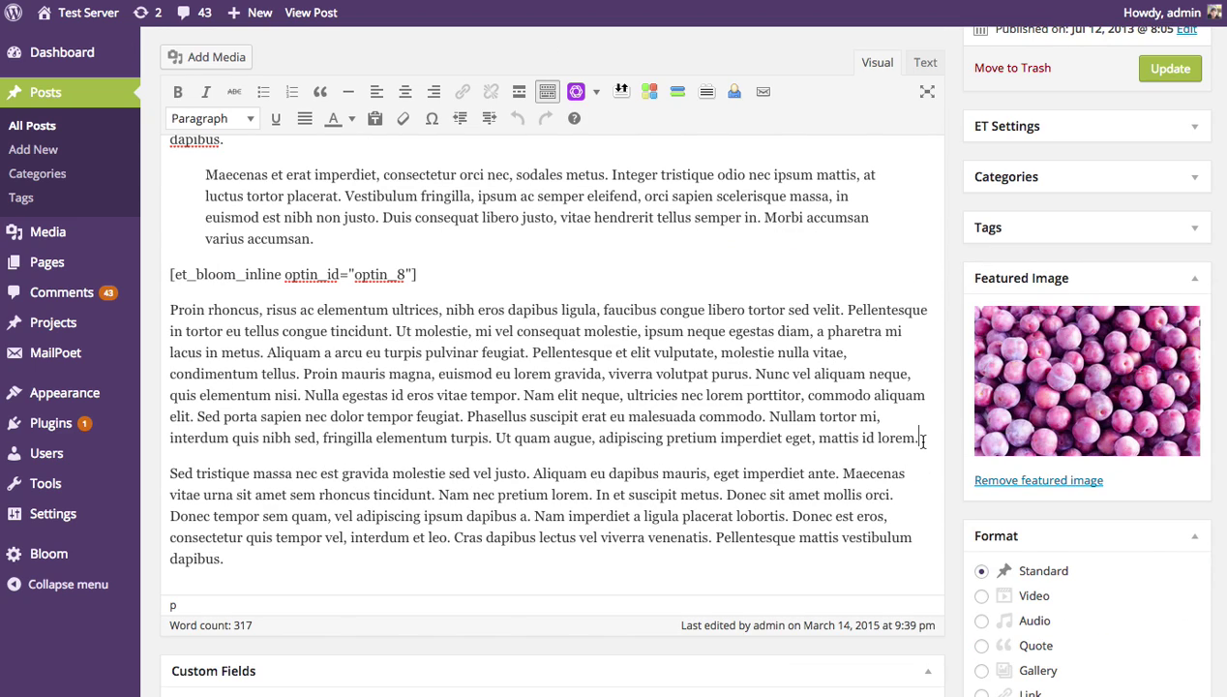
Step: Insert a Locked Content opt-in shortcode after the Proin paragraph and update the post
{"action": "left_click", "coordinate": [918, 437]}
{"action": "key", "text": "Return"}
{"action": "left_click", "coordinate": [574, 93]}
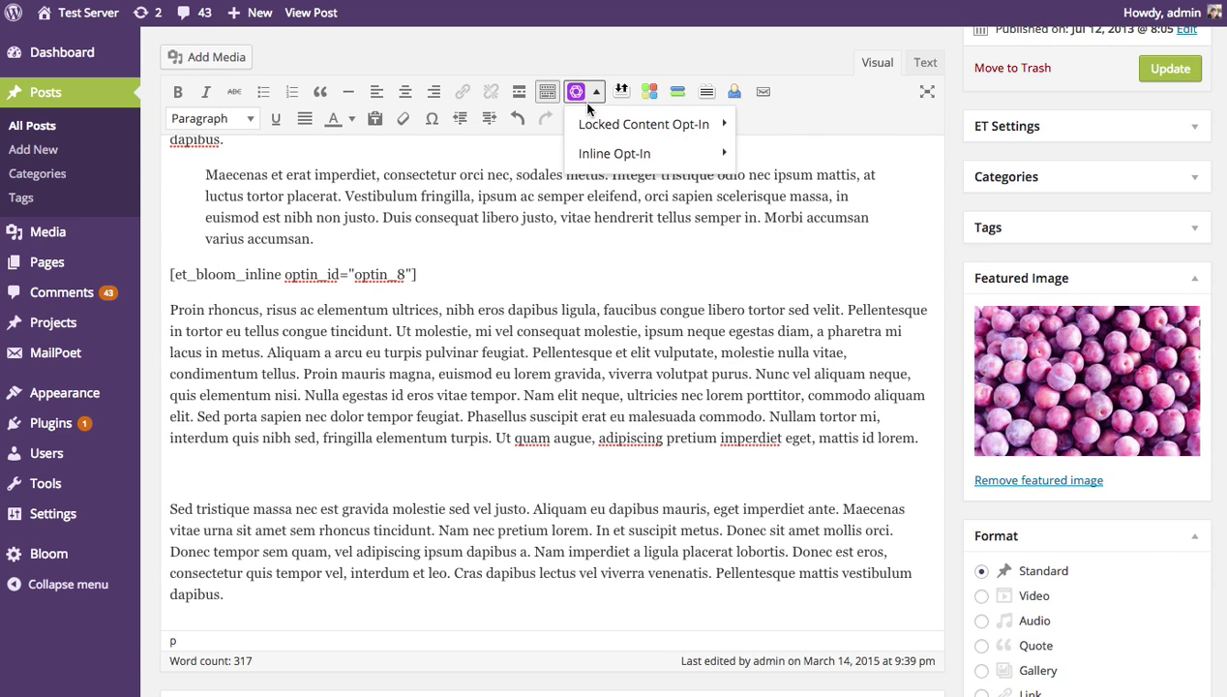
{"action": "mouse_move", "coordinate": [658, 123]}
{"action": "left_click", "coordinate": [793, 124]}
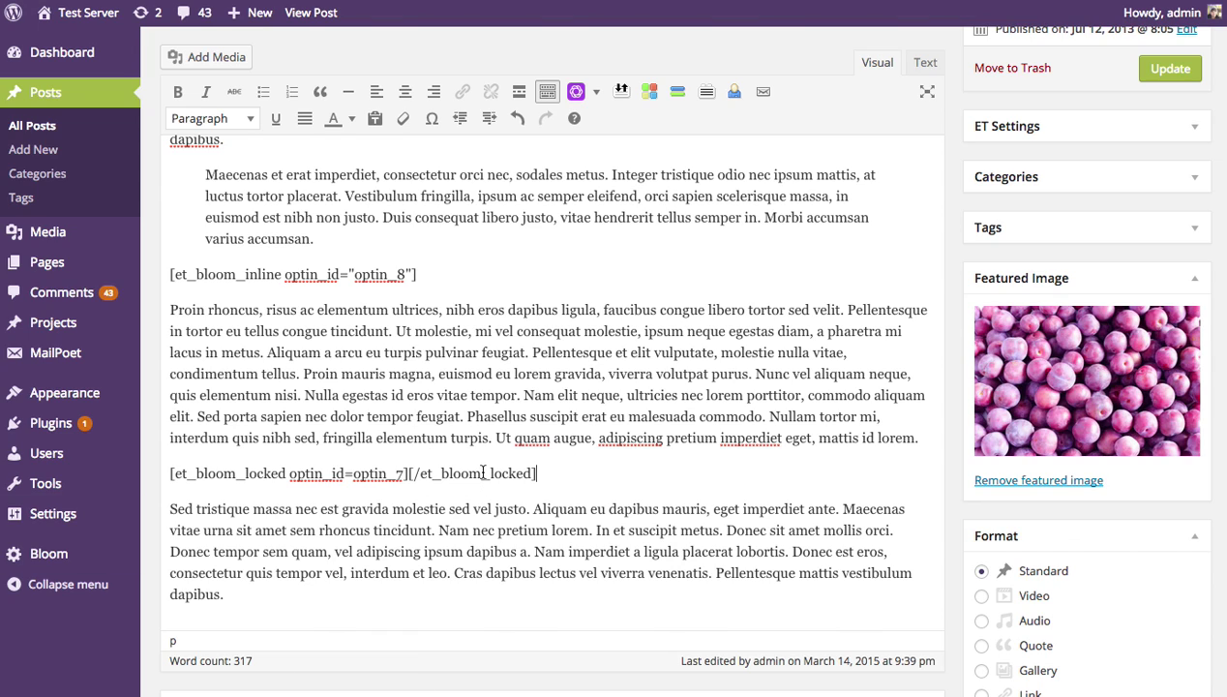
{"action": "scroll", "coordinate": [483, 471], "scroll_direction": "up", "scroll_amount": 2}
{"action": "left_click", "coordinate": [1162, 161]}
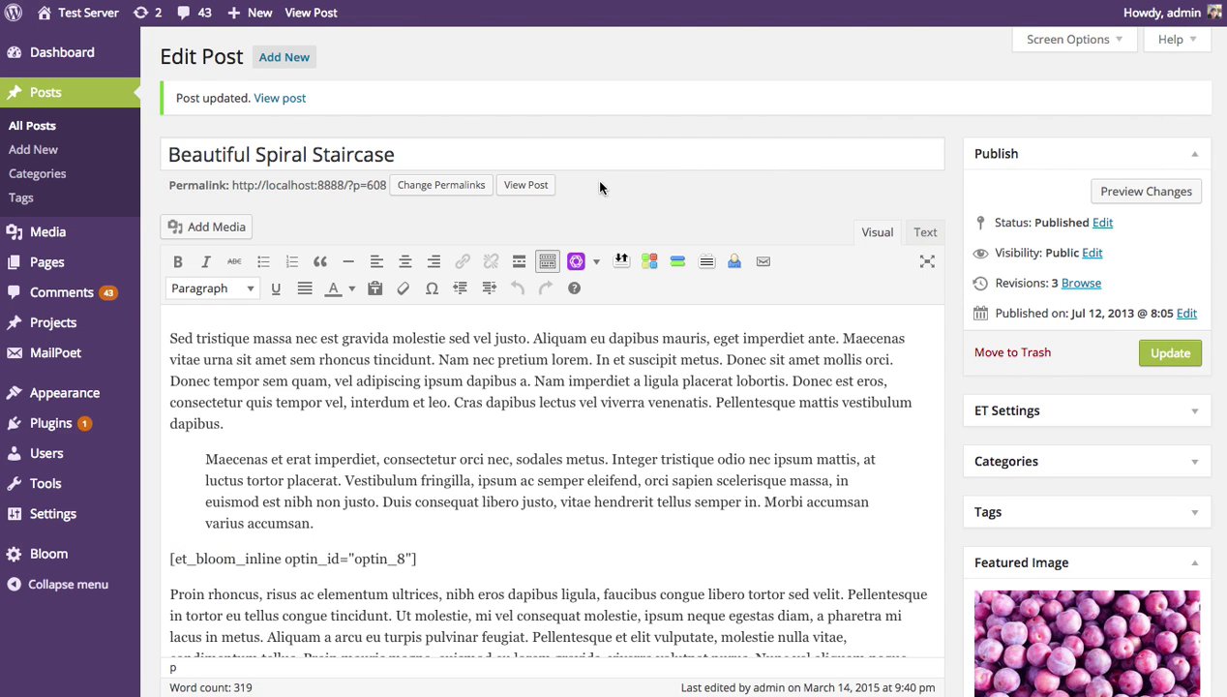
{"action": "left_click", "coordinate": [527, 185]}
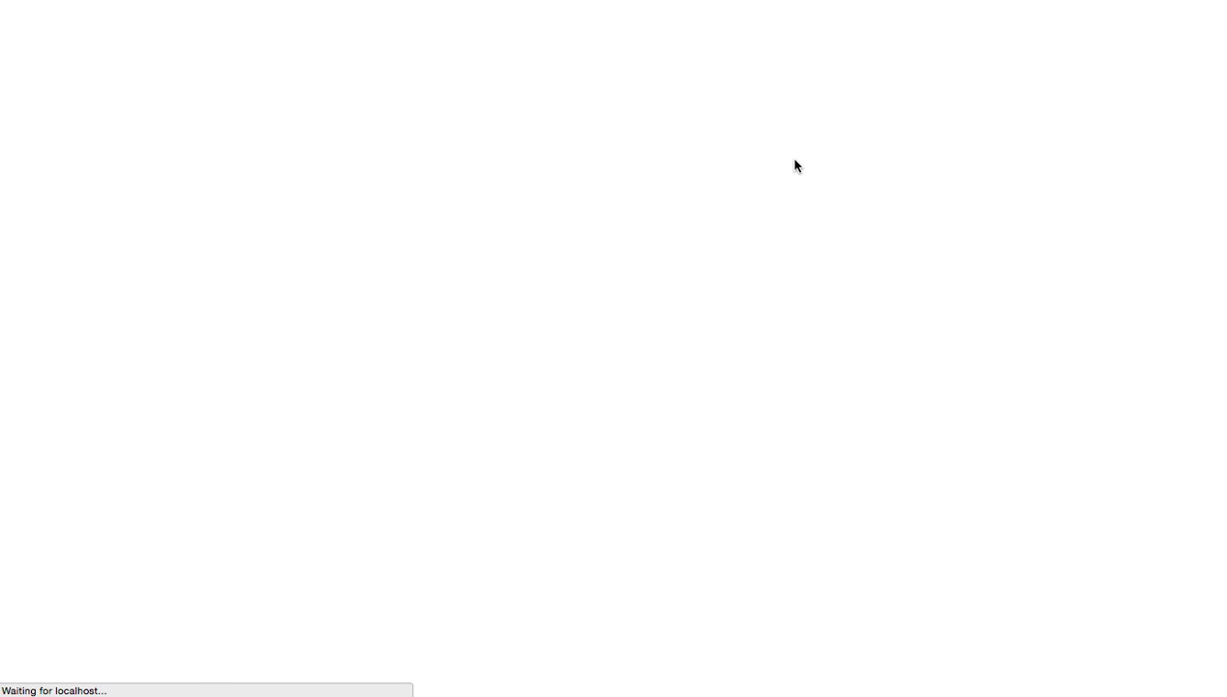
{"action": "scroll", "coordinate": [799, 174], "scroll_direction": "down", "scroll_amount": 10}
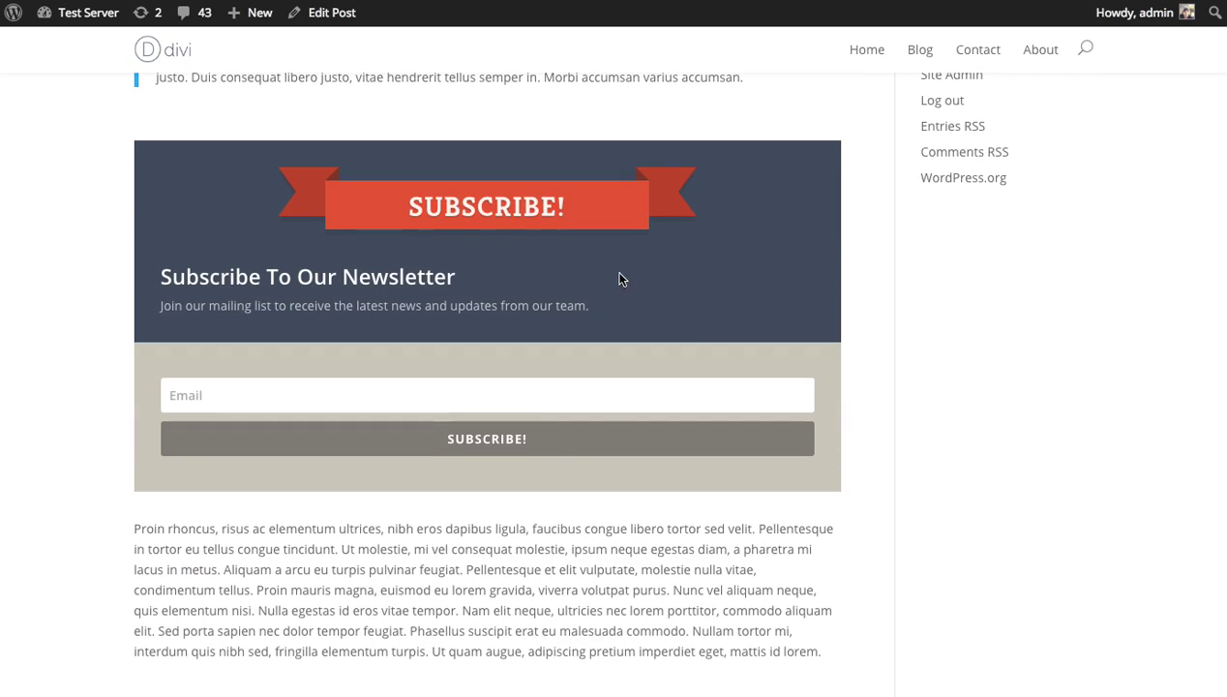
{"action": "scroll", "coordinate": [588, 254], "scroll_direction": "down", "scroll_amount": 5}
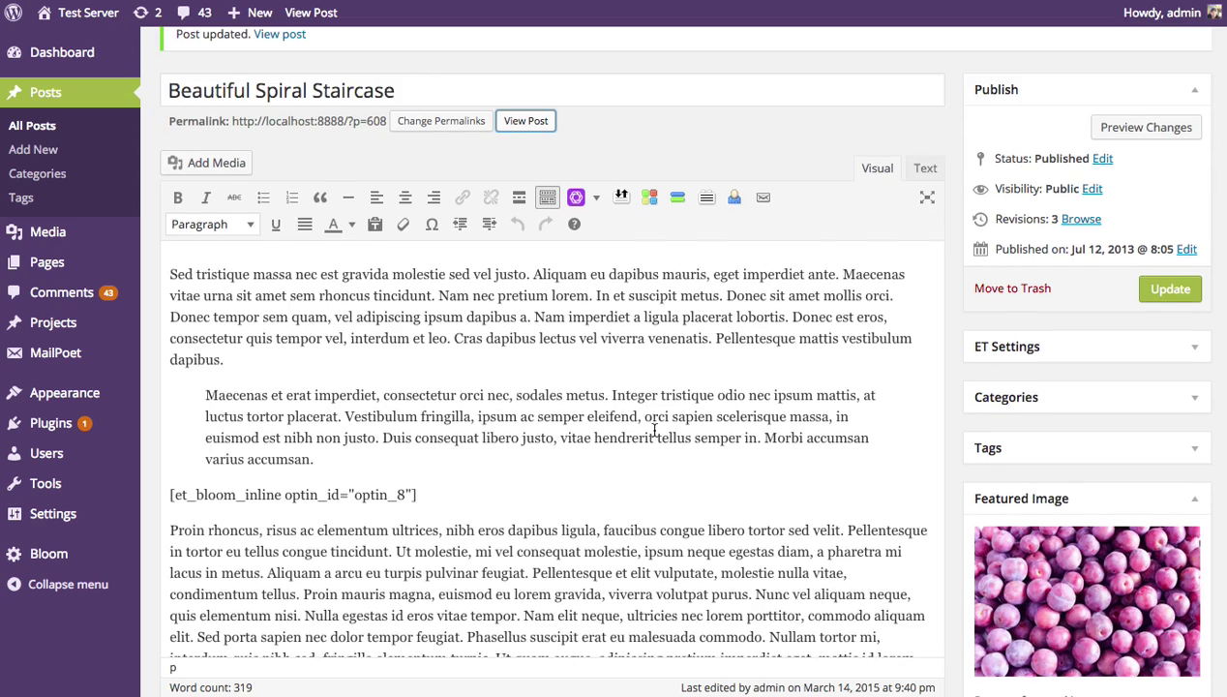
Step: Delete the [et_bloom_inline] shortcode line and its leftover empty paragraph
{"action": "scroll", "coordinate": [654, 430], "scroll_direction": "down", "scroll_amount": 3}
{"action": "left_click_drag", "start_coordinate": [476, 385], "coordinate": [141, 384]}
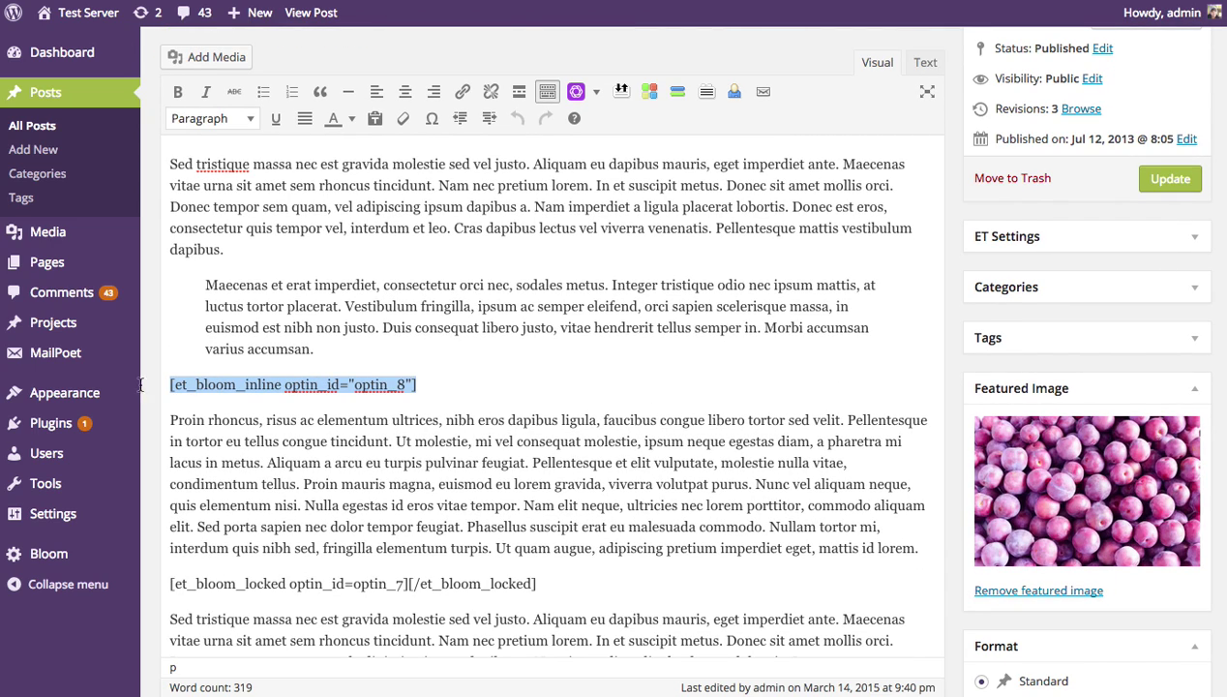
{"action": "key", "text": "BackSpace"}
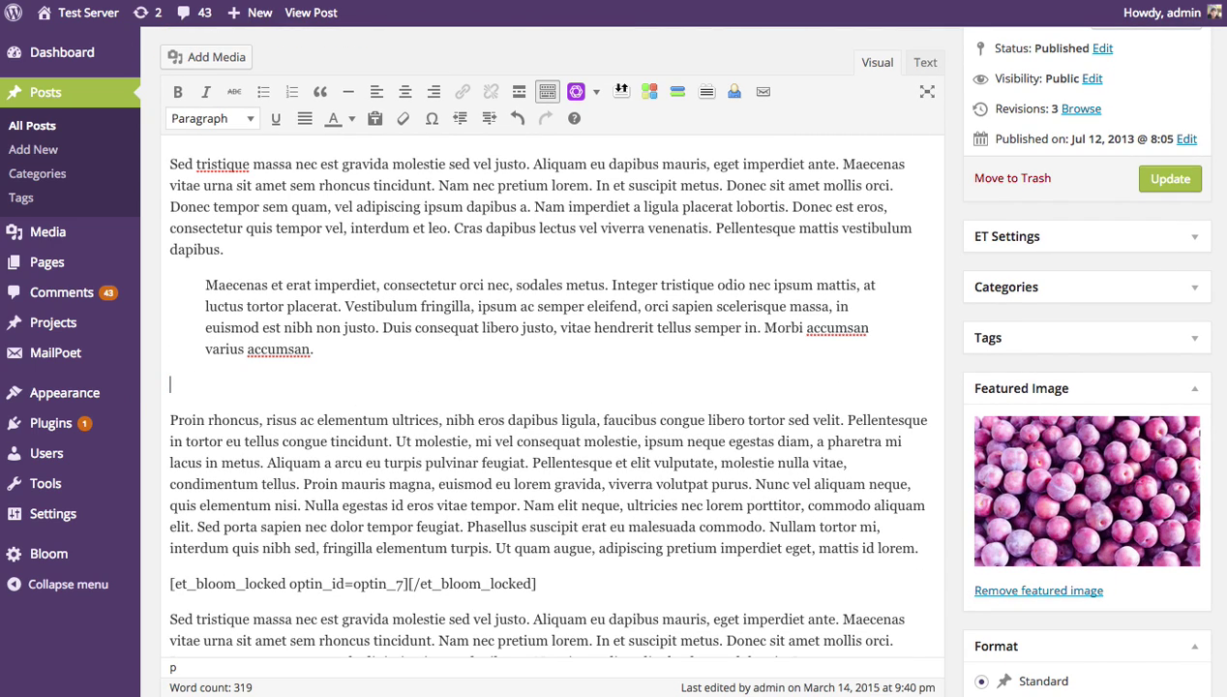
{"action": "key", "text": "BackSpace"}
Step: Move the closing [/et_bloom_locked] tag onto its own line below the opening tag
{"action": "scroll", "coordinate": [492, 411], "scroll_direction": "down", "scroll_amount": 2}
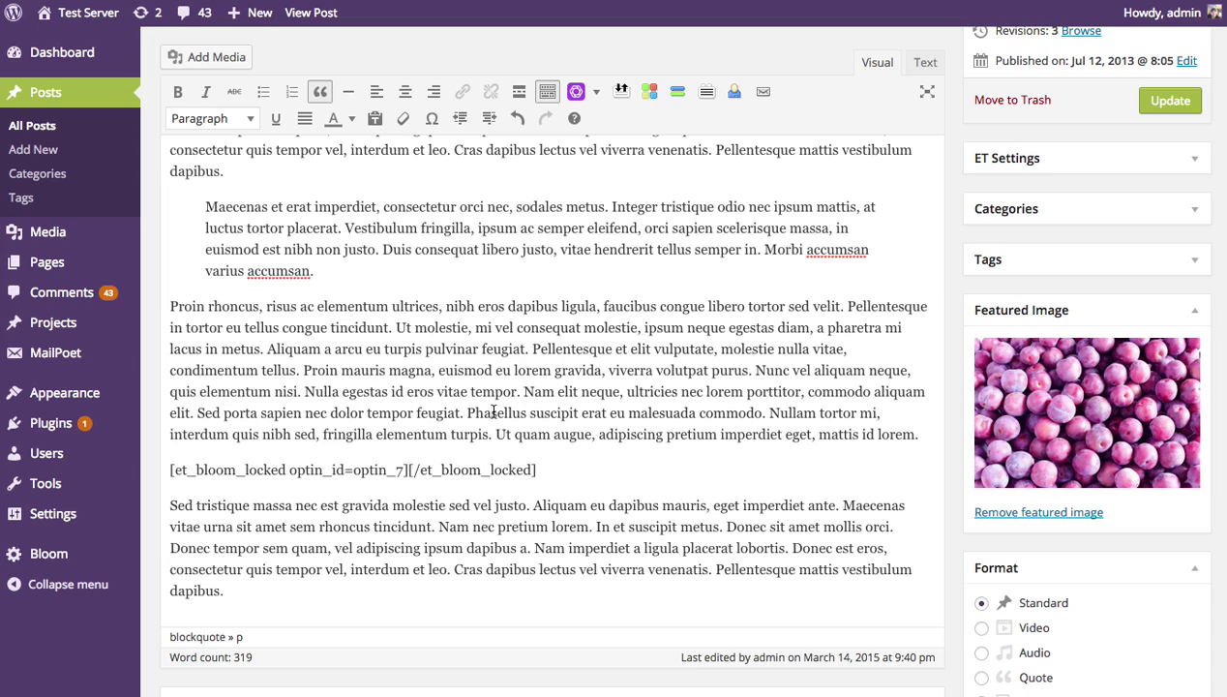
{"action": "left_click", "coordinate": [408, 470]}
{"action": "key", "text": "Return"}
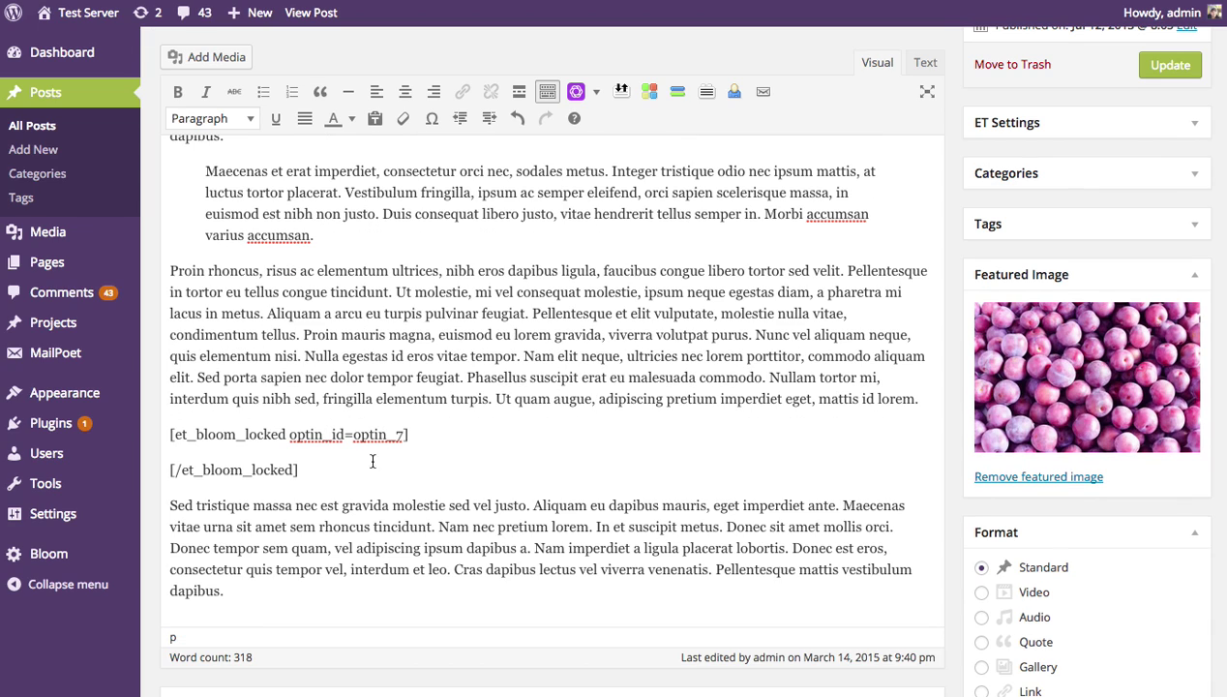
{"action": "left_click_drag", "start_coordinate": [434, 432], "coordinate": [152, 431]}
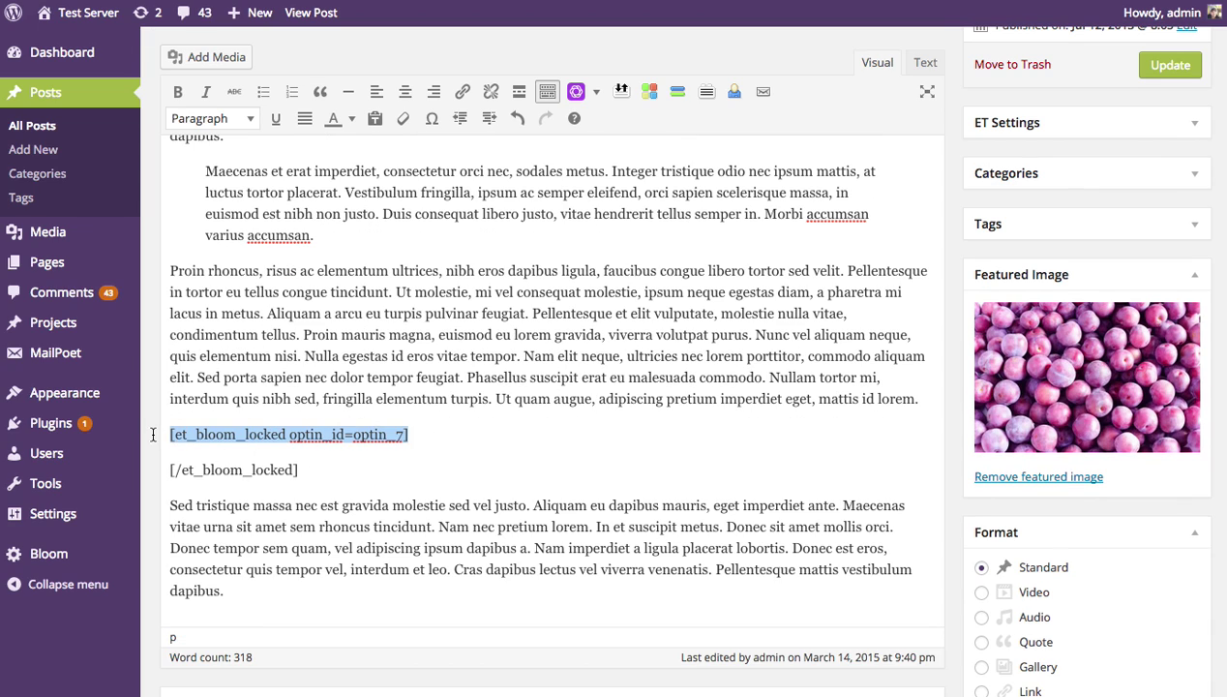
{"action": "left_click_drag", "start_coordinate": [317, 471], "coordinate": [161, 464]}
{"action": "left_click", "coordinate": [318, 453]}
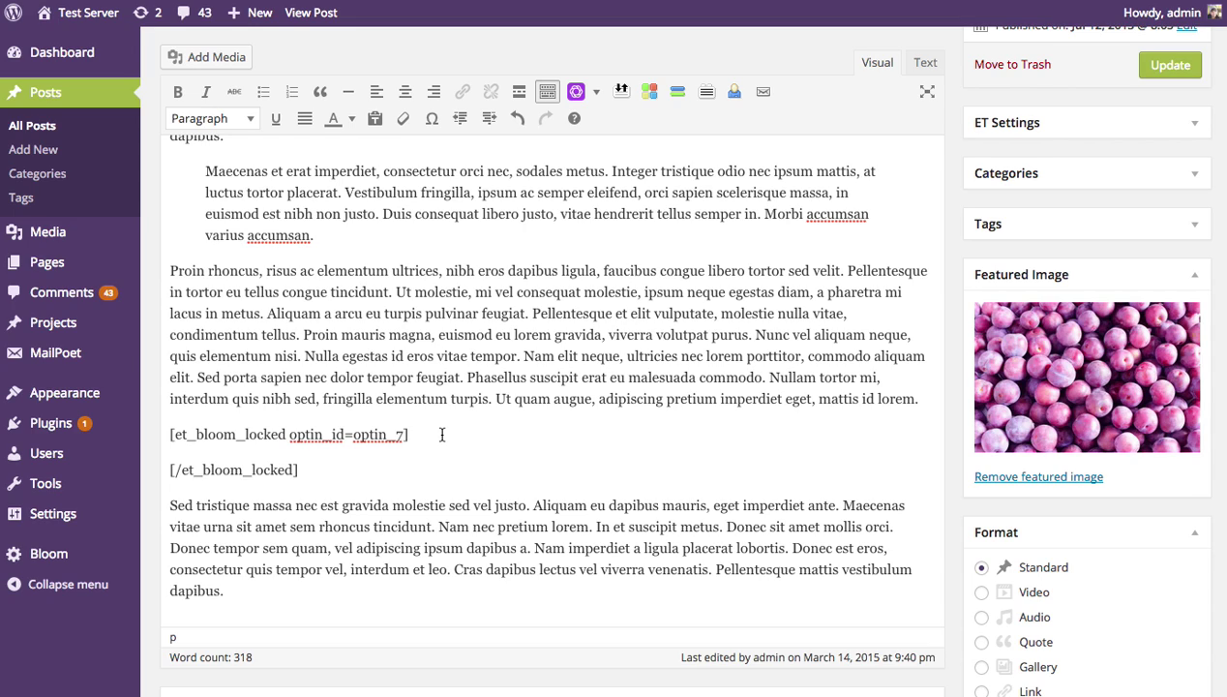
Step: Type 'Download Here' on a new line between the locked tags and select it
{"action": "left_click", "coordinate": [442, 436]}
{"action": "key", "text": "Return"}
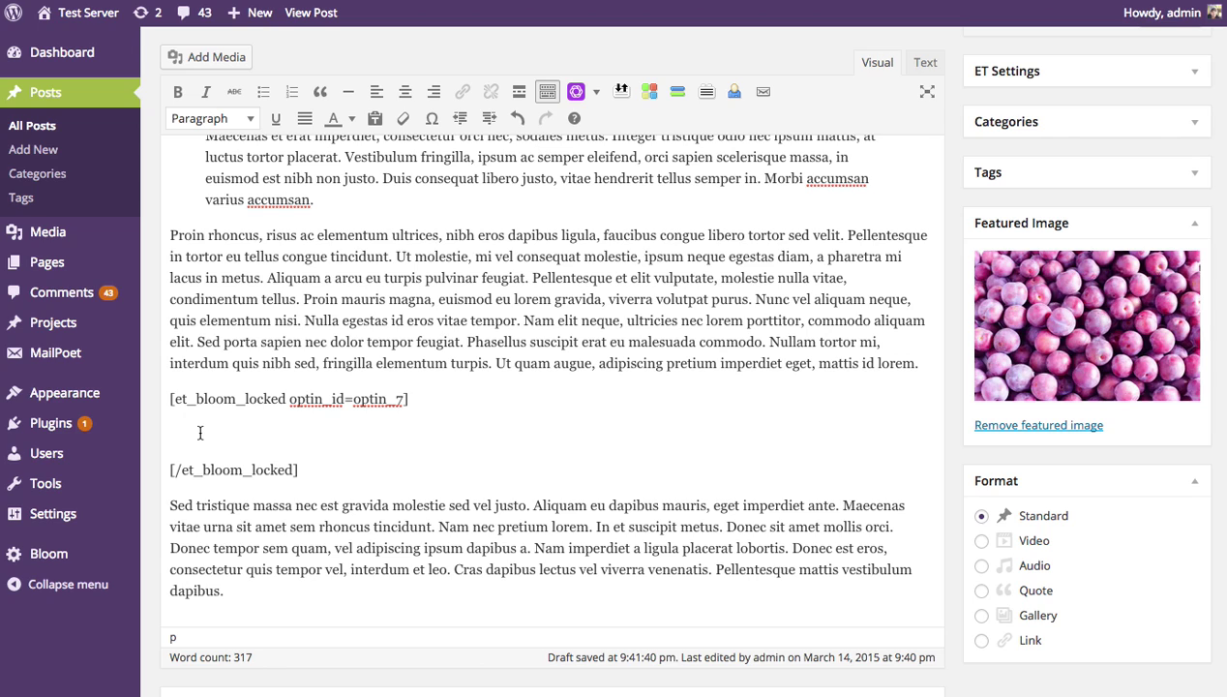
{"action": "type", "text": "Download Here"}
{"action": "left_click_drag", "start_coordinate": [382, 444], "coordinate": [131, 432]}
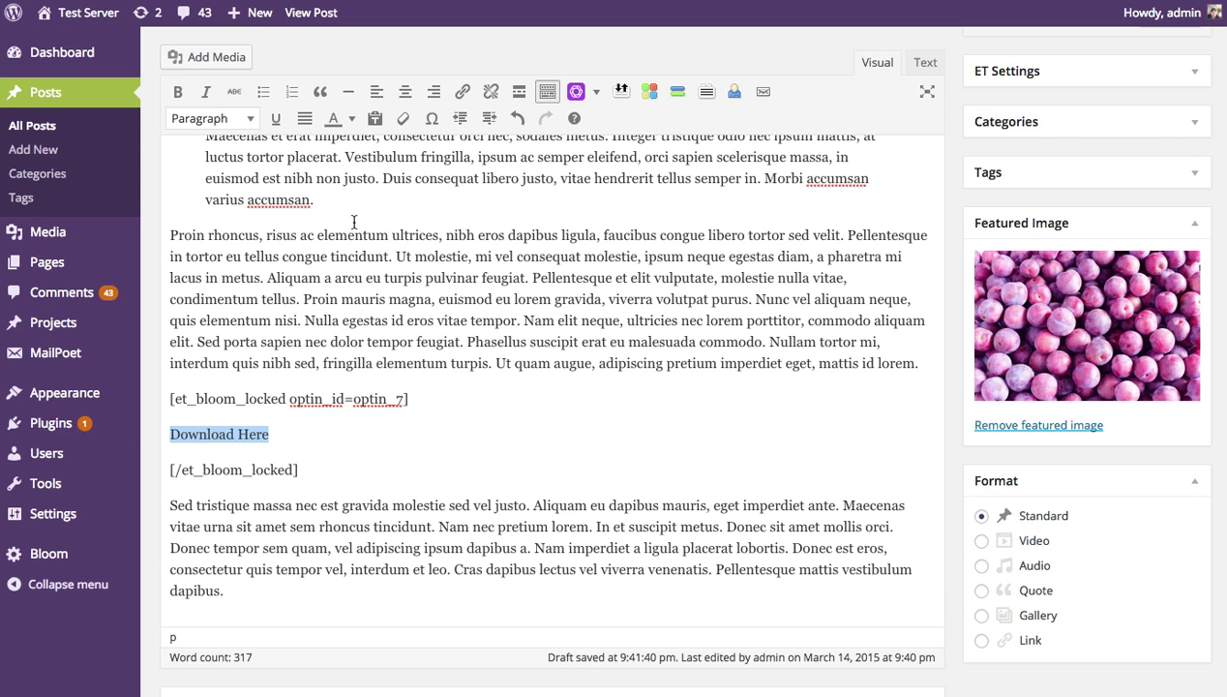
Step: Link 'Download Here' to elegantthemes.com/downloads/ebook.zip
{"action": "left_click", "coordinate": [463, 91]}
{"action": "left_click", "coordinate": [594, 312]}
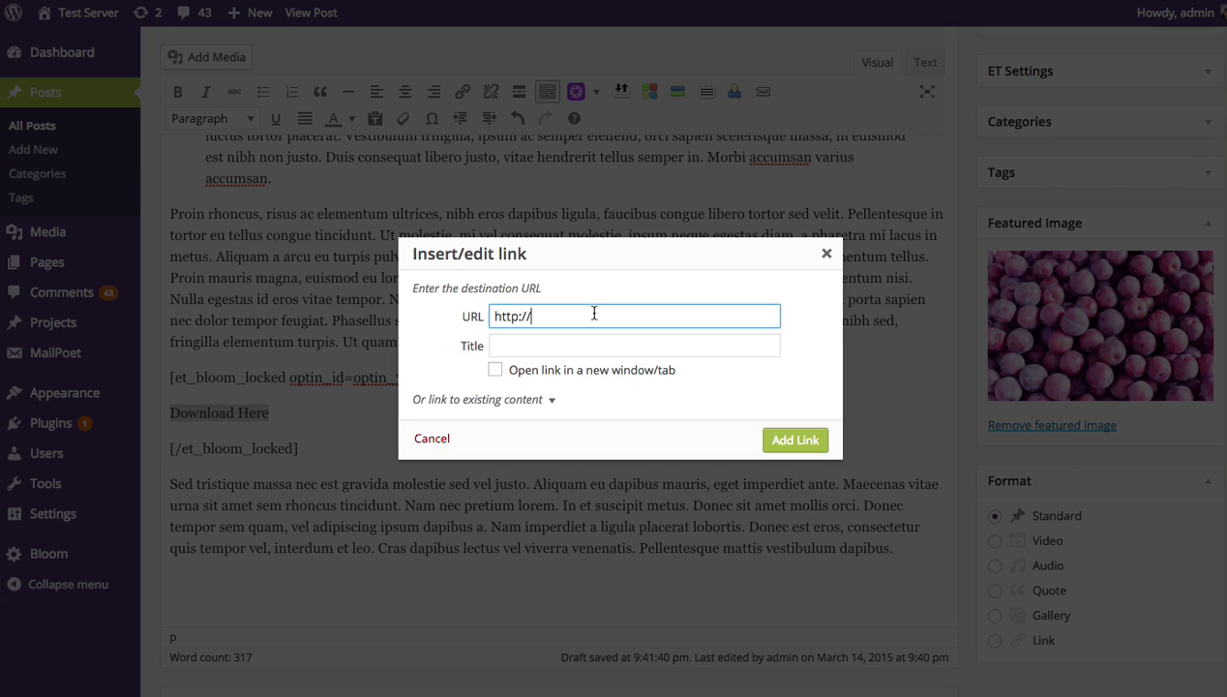
{"action": "type", "text": "elegantthemes.com/downlo"}
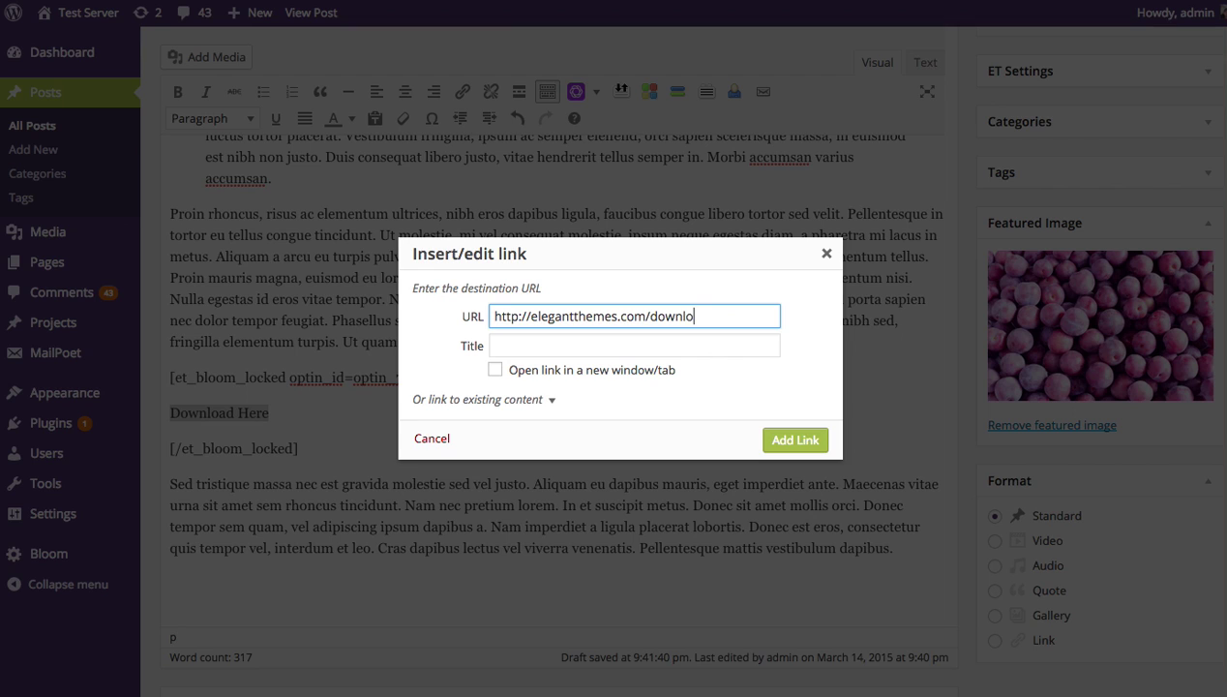
{"action": "type", "text": "ads/ebook.zip"}
{"action": "left_click", "coordinate": [796, 440]}
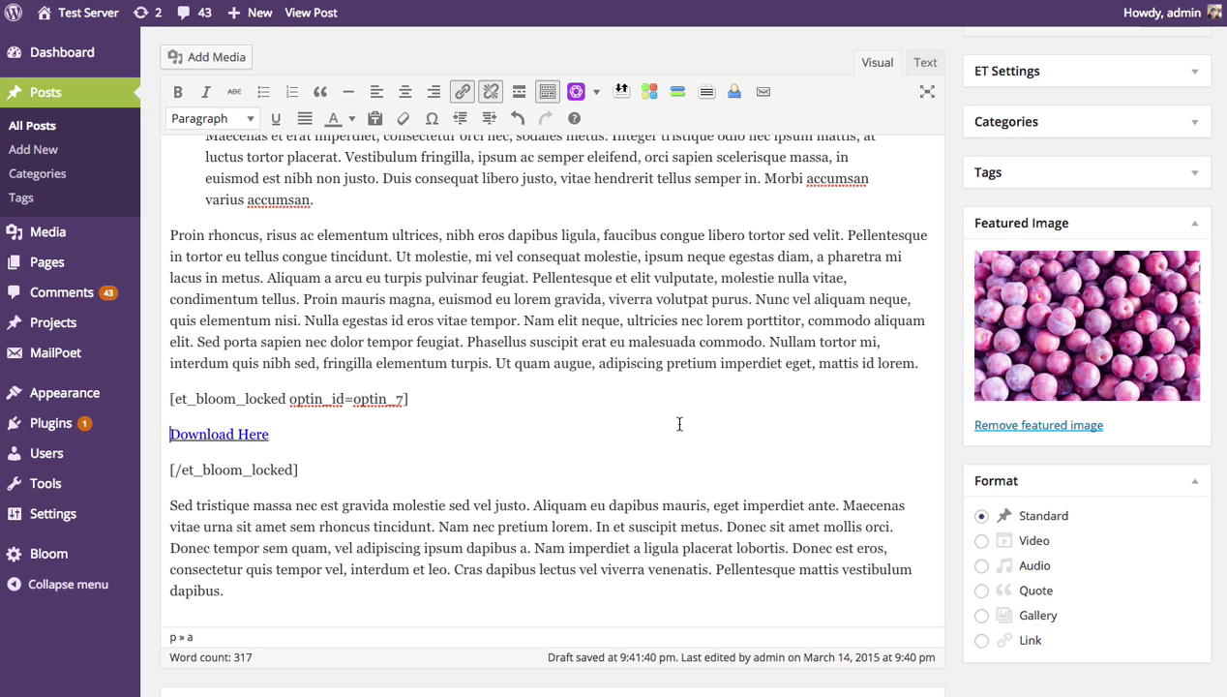
Step: Update the post, then scroll the live page to the Subscribe To Our Newsletter locked opt-in below the Proin paragraph
{"action": "scroll", "coordinate": [680, 424], "scroll_direction": "up", "scroll_amount": 5}
{"action": "left_click", "coordinate": [1170, 353]}
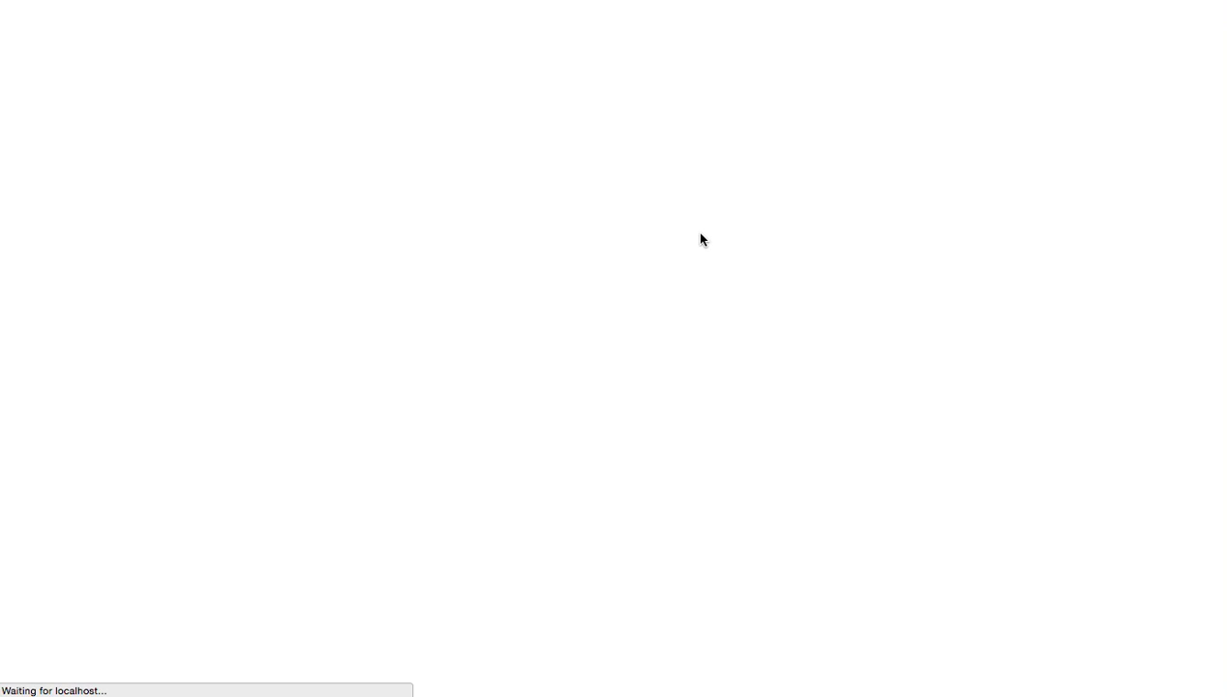
{"action": "scroll", "coordinate": [717, 242], "scroll_direction": "down", "scroll_amount": 10}
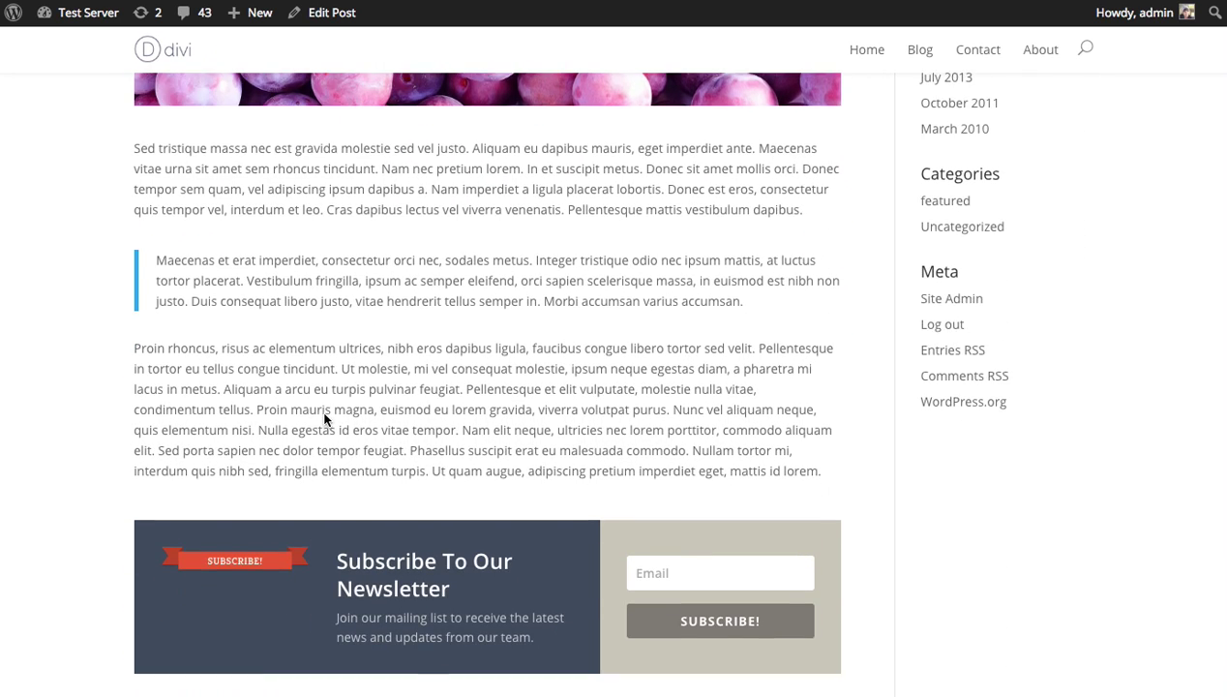
{"action": "scroll", "coordinate": [270, 326], "scroll_direction": "down", "scroll_amount": 3}
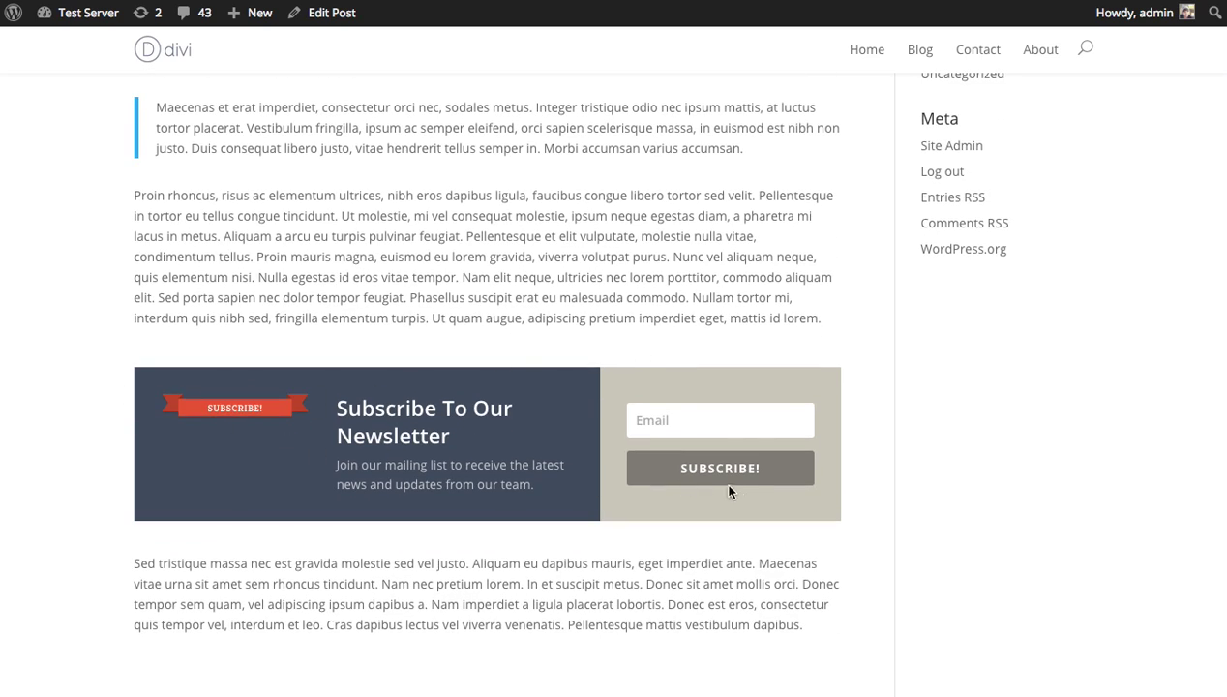
{"action": "scroll", "coordinate": [813, 476], "scroll_direction": "down", "scroll_amount": 1}
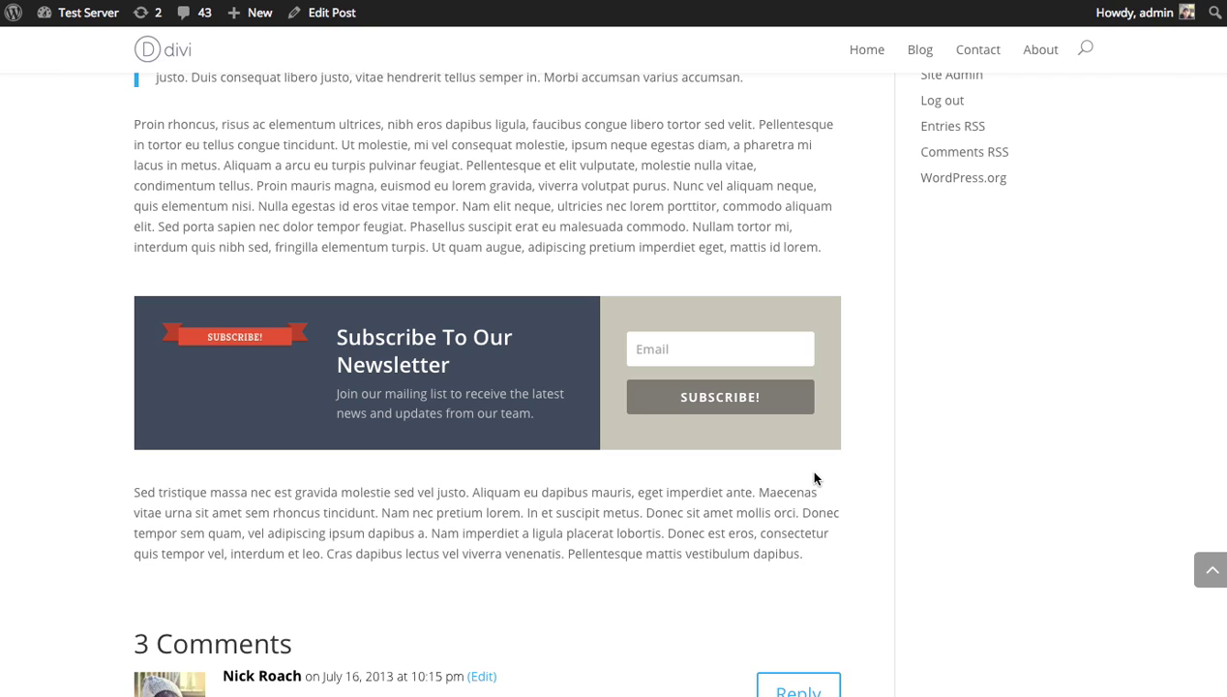